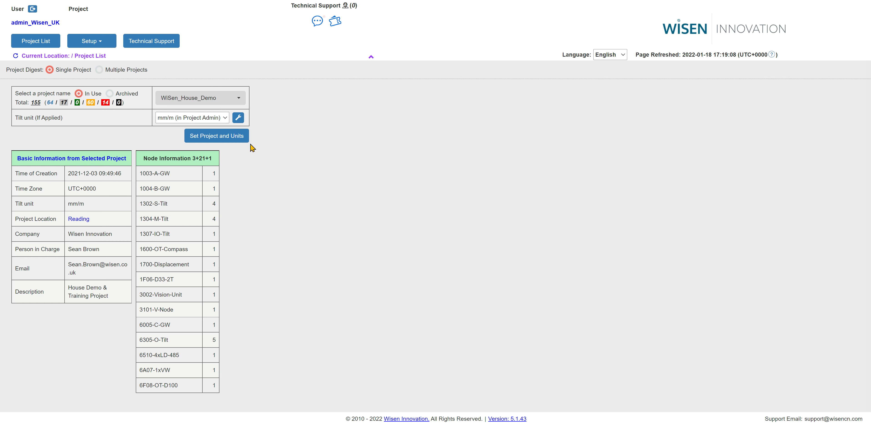
# Load the WiSen_House_Demo project and its units to show the node readings table
pyautogui.click(229, 137)
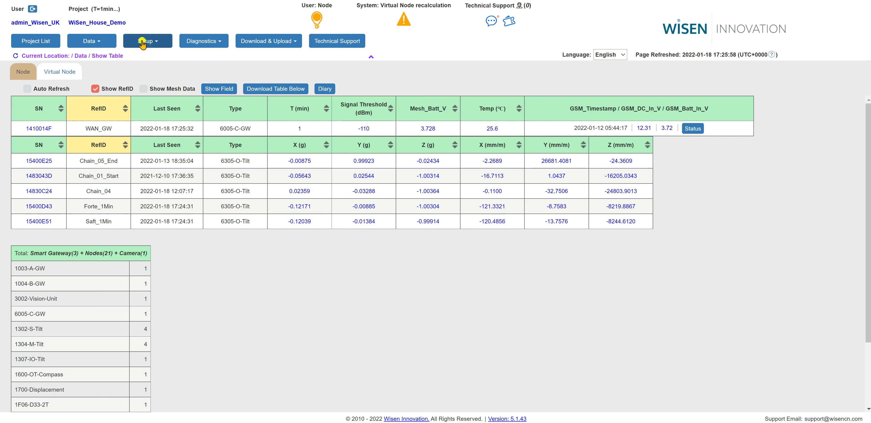
# Go to the Tilt Node Temperature Correlation page and read its help notes
pyautogui.click(143, 42)
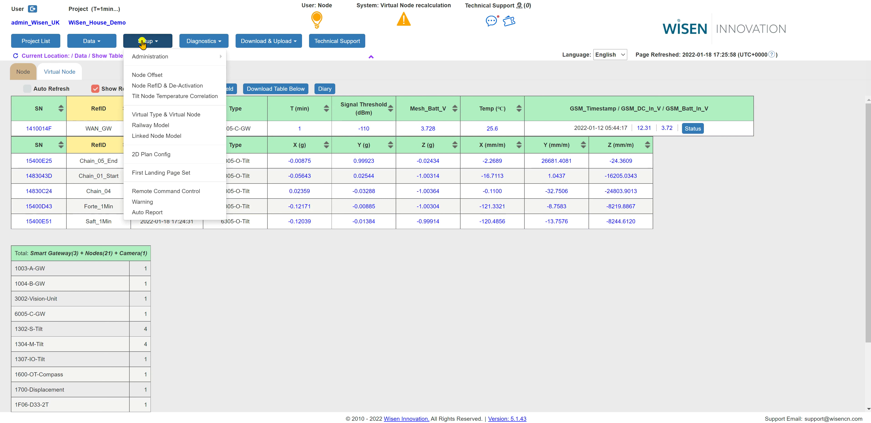
pyautogui.click(164, 99)
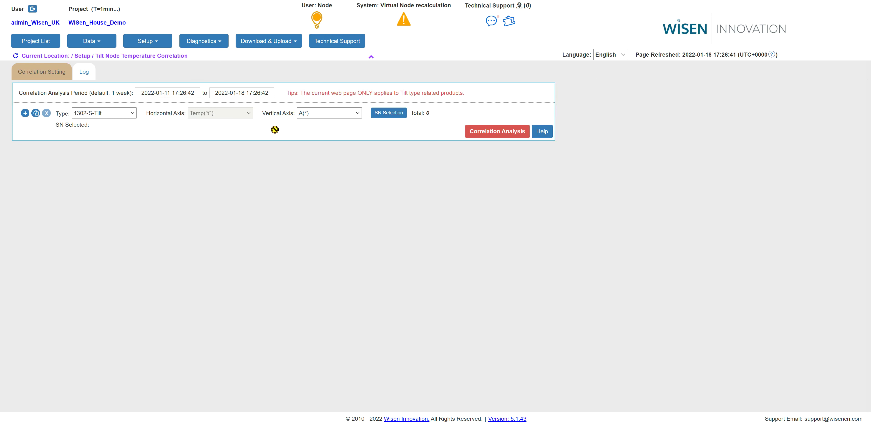
pyautogui.click(542, 133)
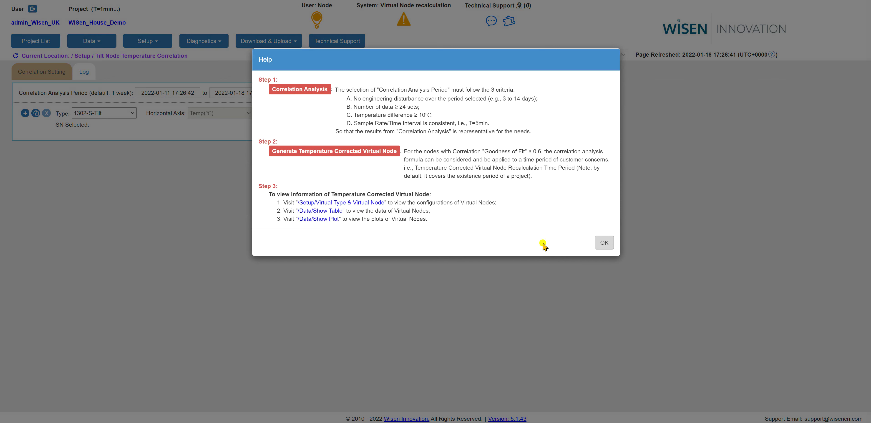
pyautogui.click(603, 247)
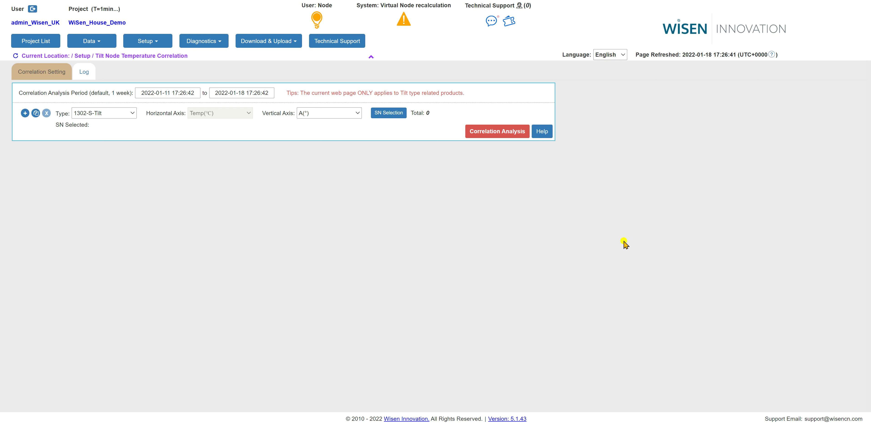
# On the Show Plot page, select type 6305-O-Tilt and node Saft_1Min(15400E51)
pyautogui.click(92, 44)
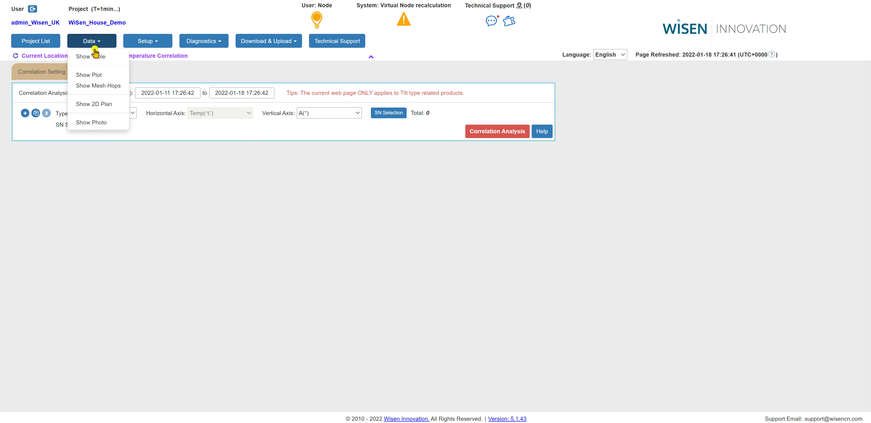
pyautogui.click(93, 76)
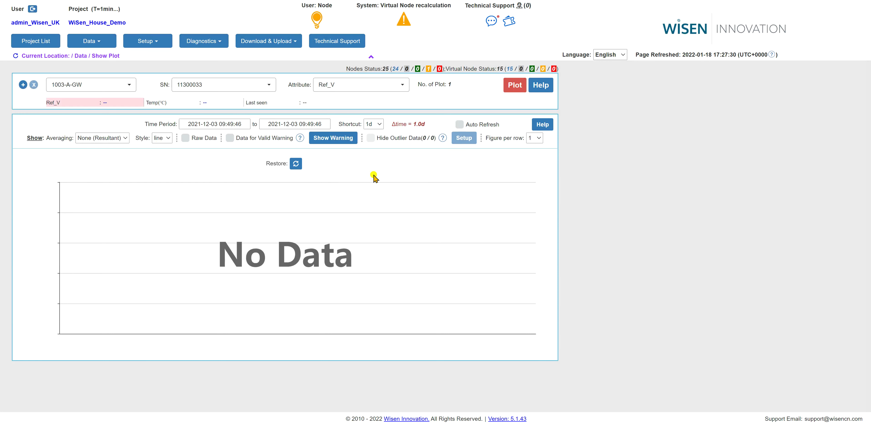
pyautogui.click(111, 88)
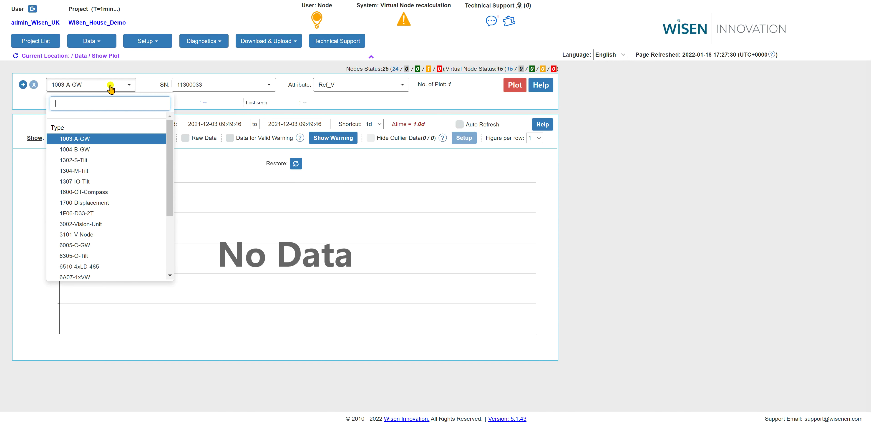
pyautogui.click(77, 255)
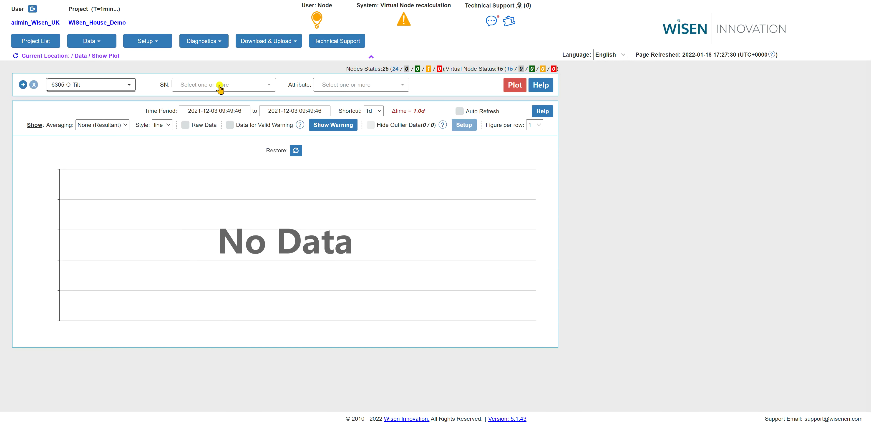
pyautogui.click(220, 88)
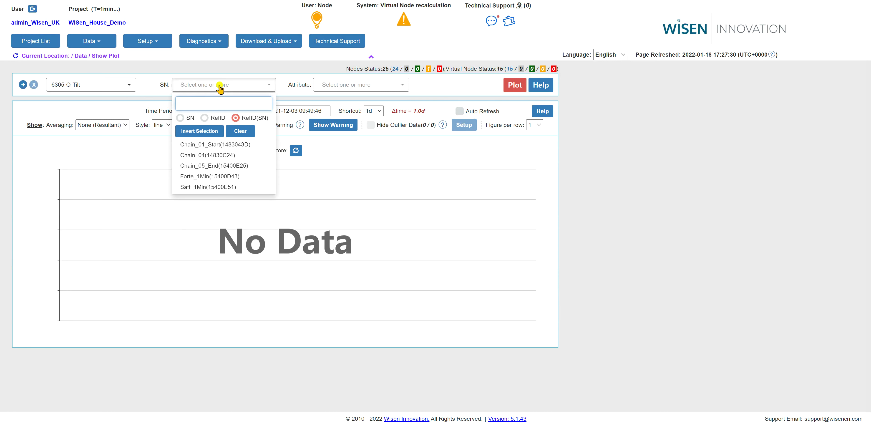
pyautogui.click(207, 188)
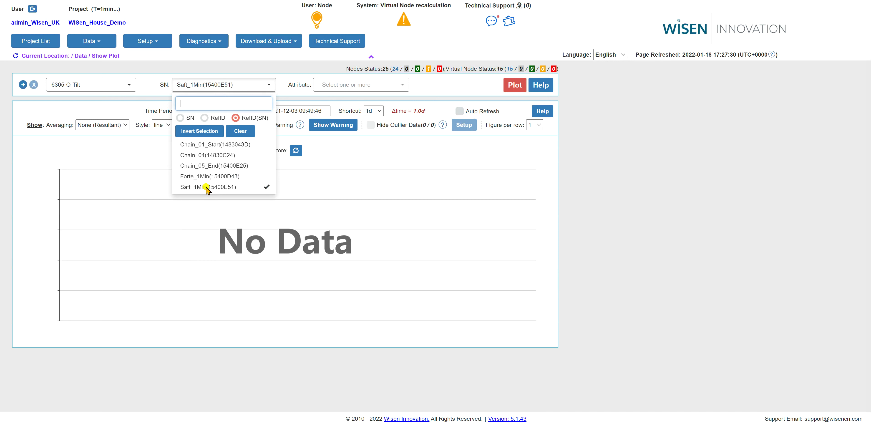
# Add Y(mm/m) and Temp(℃) as the plotted attributes
pyautogui.click(351, 85)
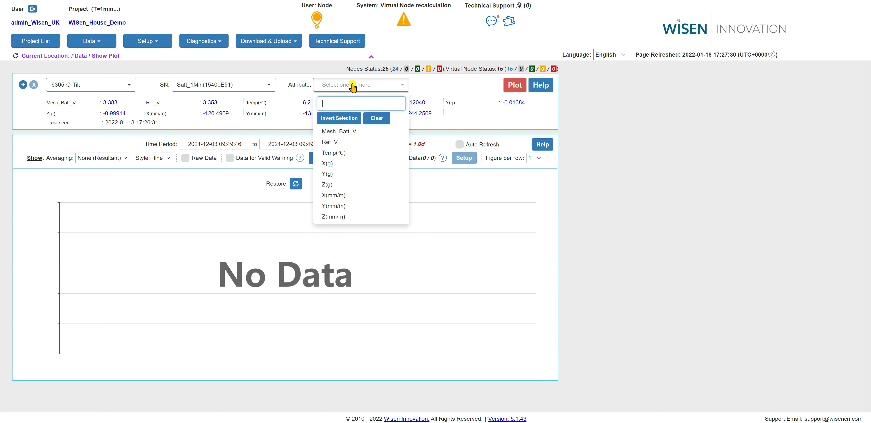
pyautogui.click(338, 205)
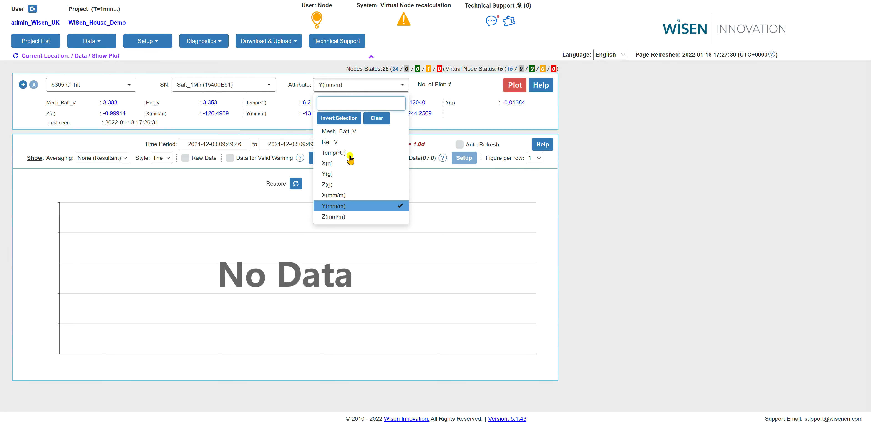
pyautogui.press('Up')
pyautogui.press('Up')
pyautogui.press('Up')
pyautogui.press('Up')
pyautogui.press('Up')
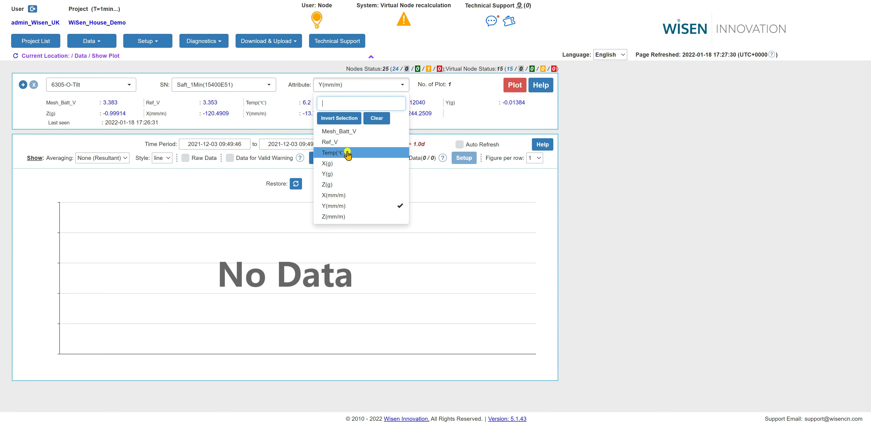
pyautogui.click(348, 155)
# Set the time period to 2022-01-13 through 2022-01-18 and plot the curves
pyautogui.click(198, 144)
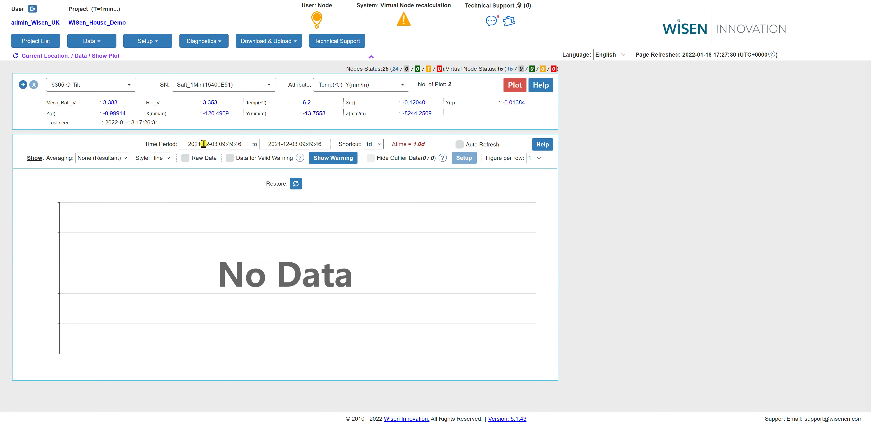
pyautogui.click(216, 144)
pyautogui.write('4')
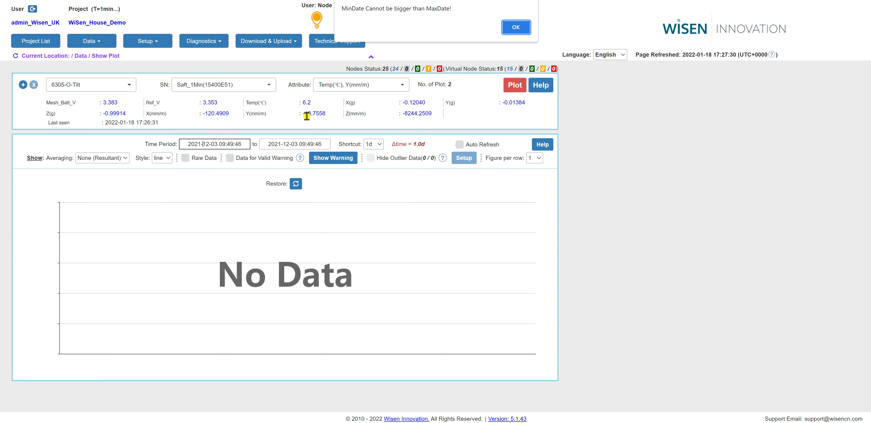
pyautogui.click(516, 27)
pyautogui.click(256, 146)
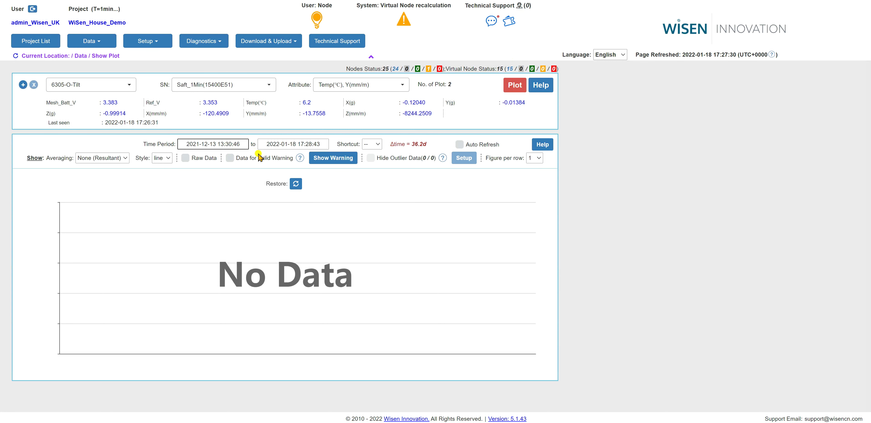
pyautogui.click(513, 88)
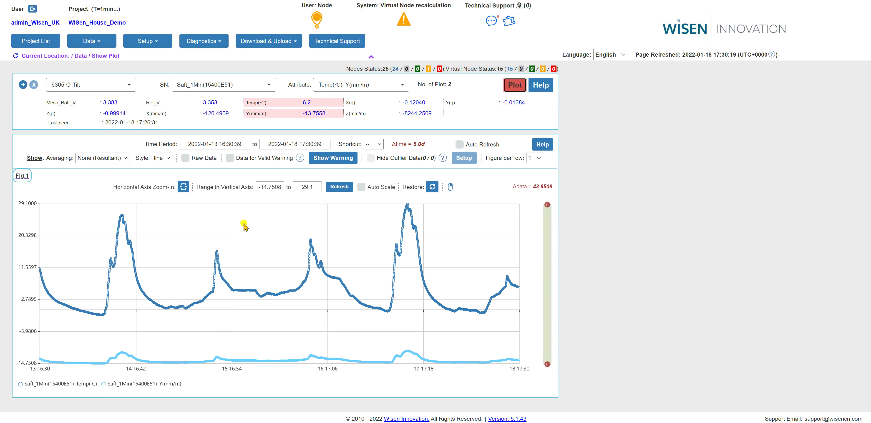
# In Double Vertical Axes Plots, keep Y(mm/m) on the left axis and move Temp(℃) to the right axis
pyautogui.rightClick(244, 225)
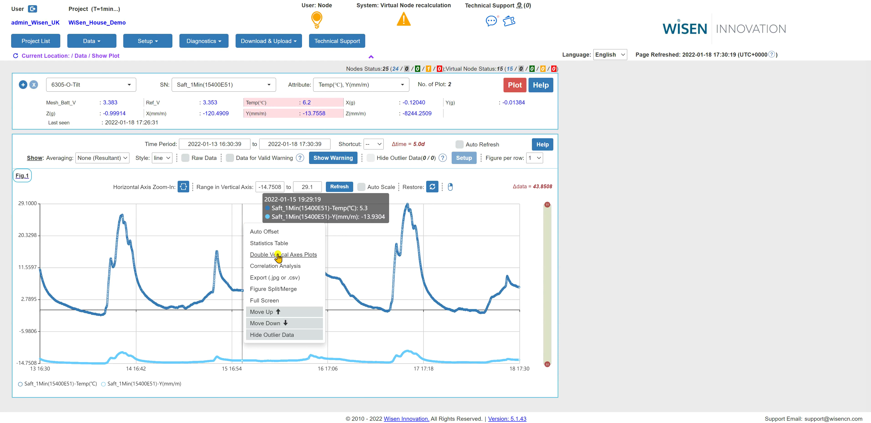
pyautogui.click(285, 256)
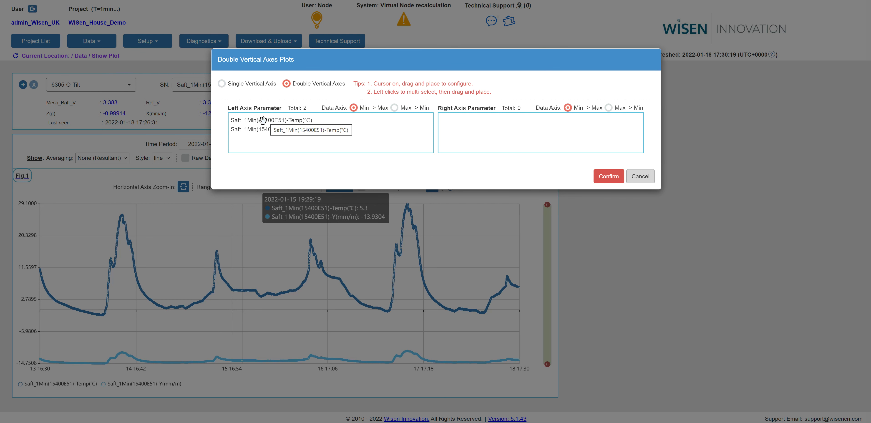
pyautogui.moveTo(263, 120); pyautogui.dragTo(498, 120)
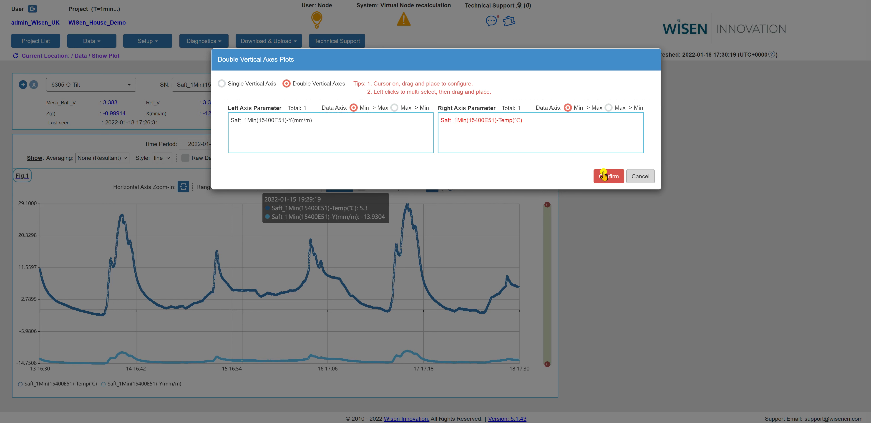
pyautogui.click(588, 176)
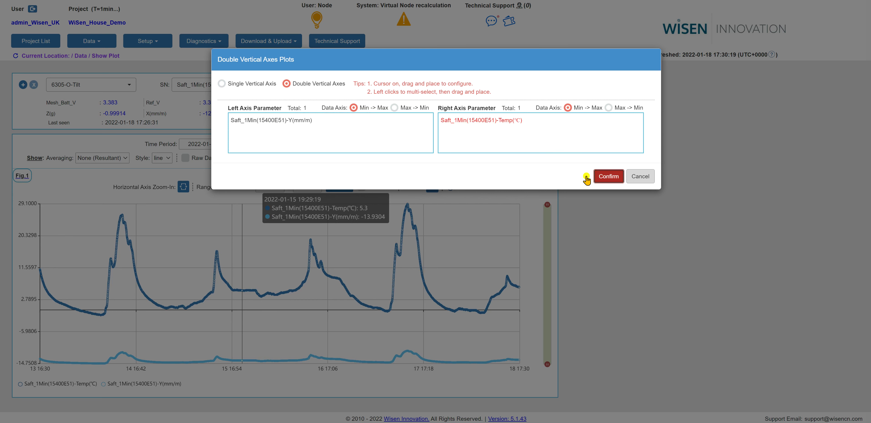
# Apply the dual-axis layout so the Y(mm/m) and Temp(℃) curves overlay
pyautogui.click(605, 177)
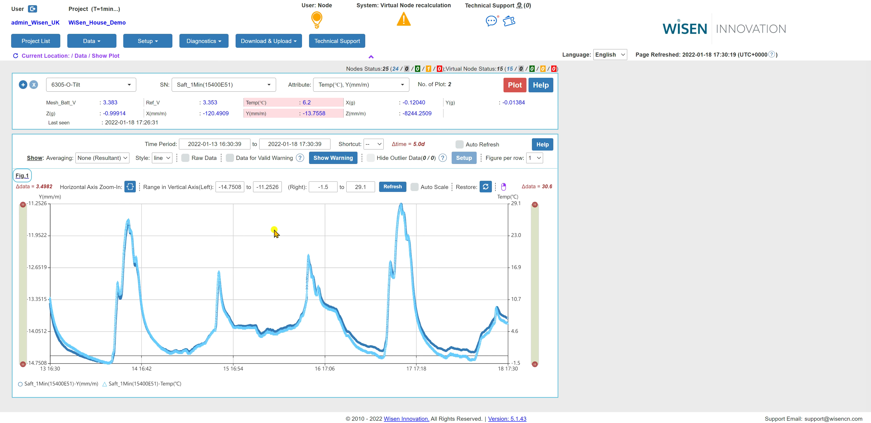
# Run correlation analysis on Saft_1Min Y(mm/m) versus Temp(℃) and review the Excellent 0.9886 fit
pyautogui.rightClick(284, 252)
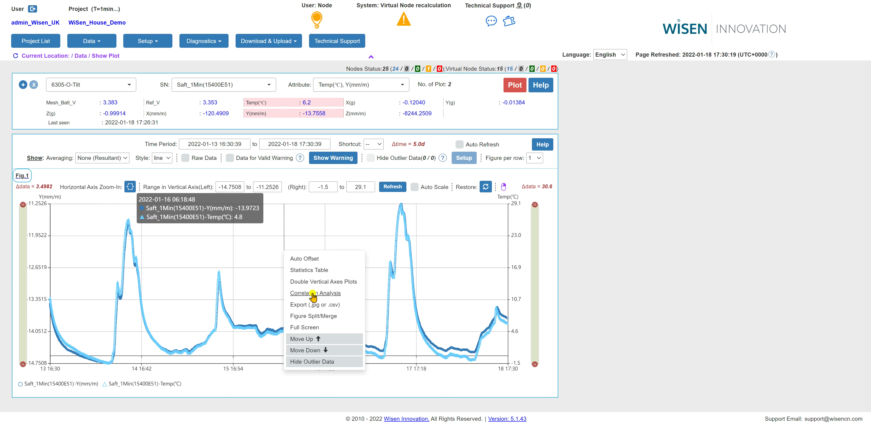
pyautogui.click(312, 294)
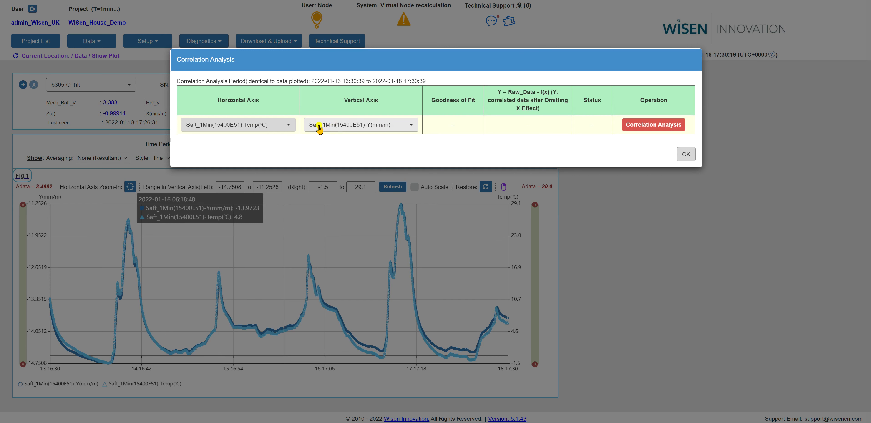
pyautogui.click(653, 129)
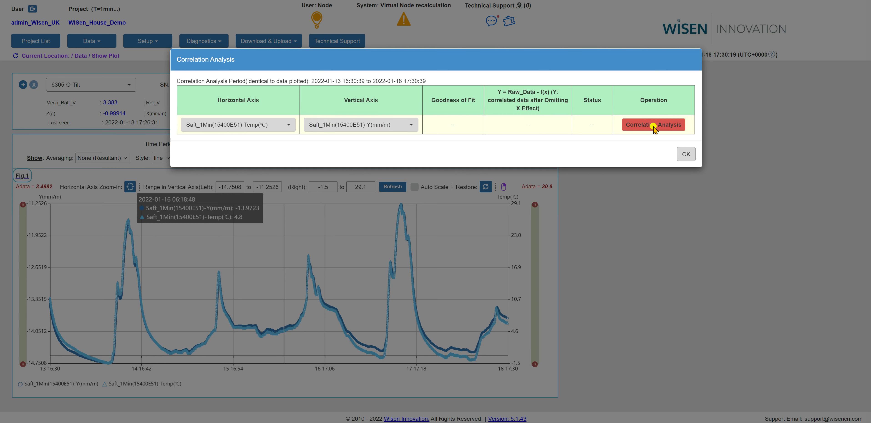
pyautogui.click(653, 128)
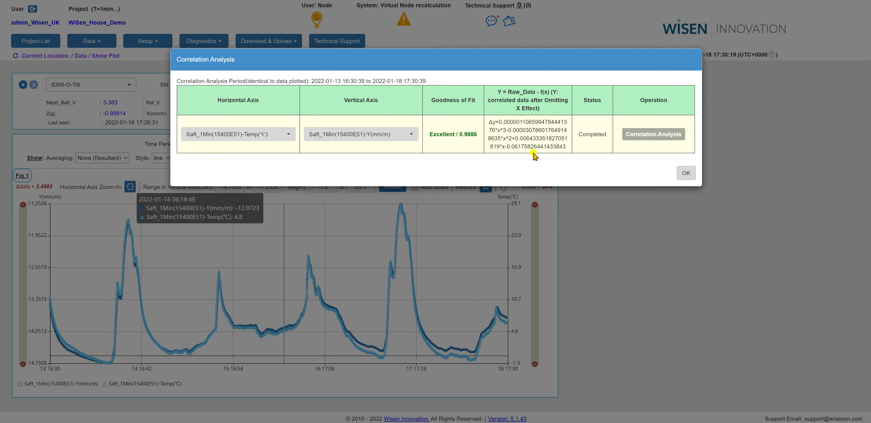
pyautogui.click(686, 174)
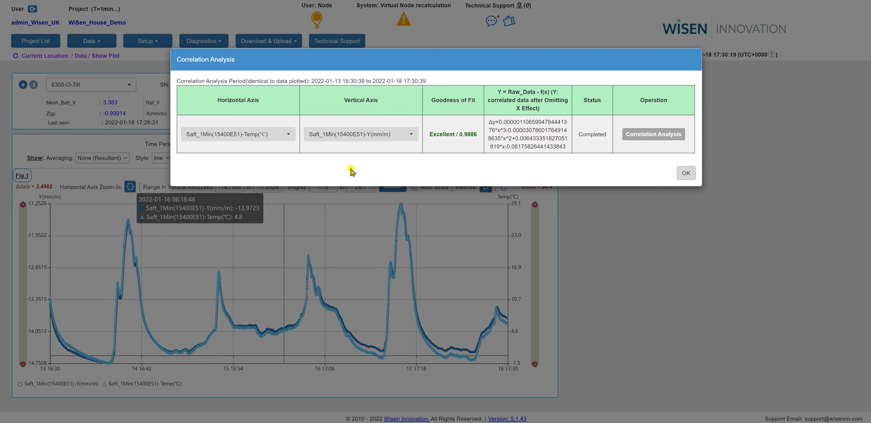
pyautogui.click(687, 175)
pyautogui.click(687, 175)
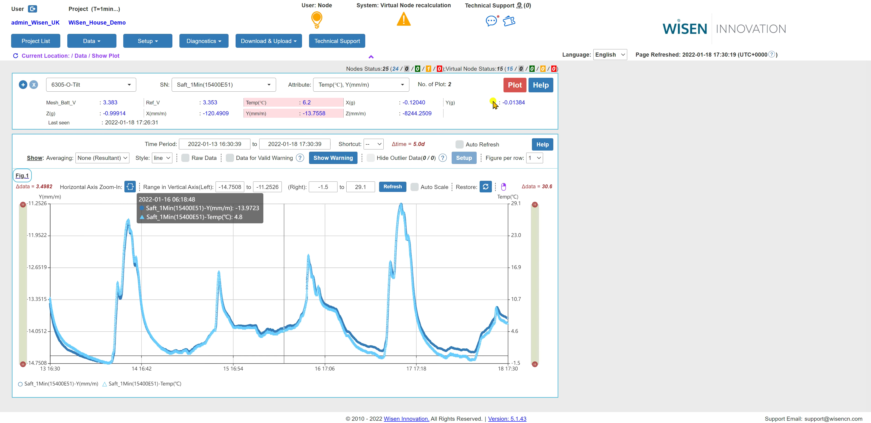
# On Tilt Node Temperature Correlation, set type 6305-O-Tilt and vertical axis Y(°)
pyautogui.click(146, 42)
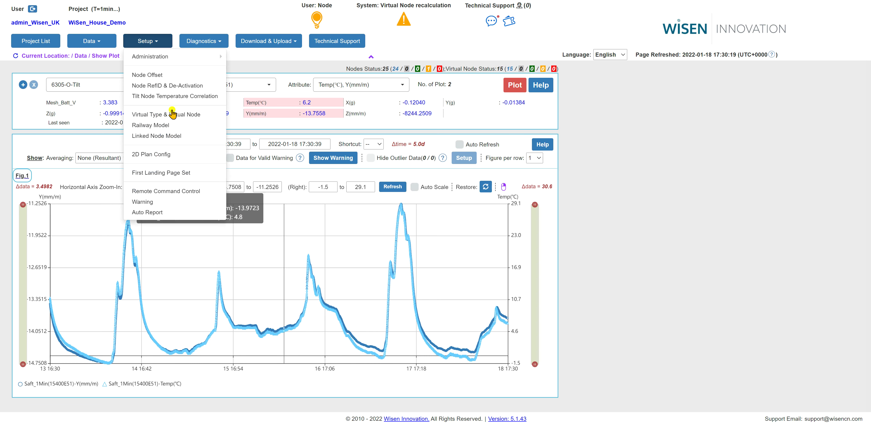
pyautogui.click(171, 98)
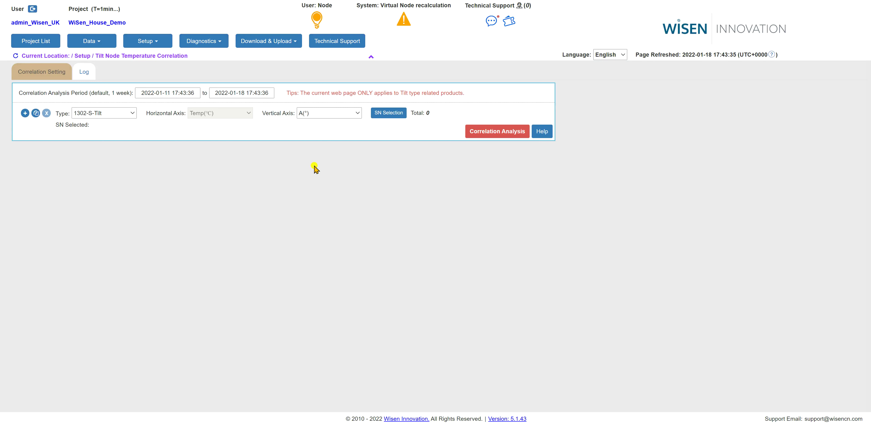
pyautogui.click(118, 115)
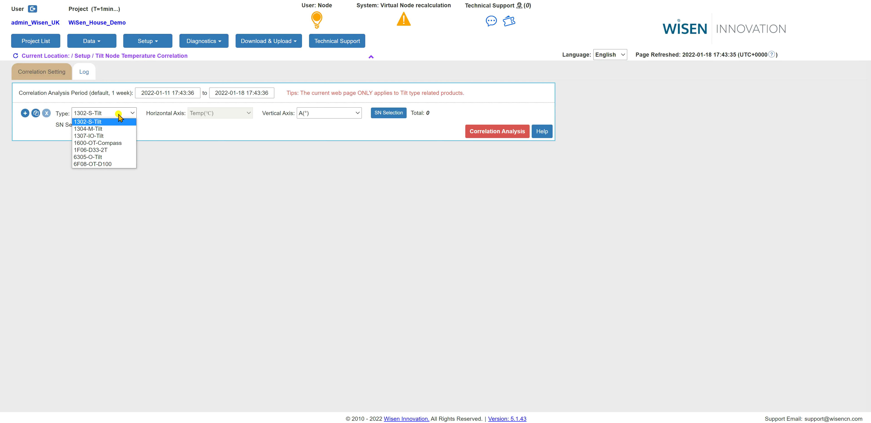
pyautogui.click(89, 157)
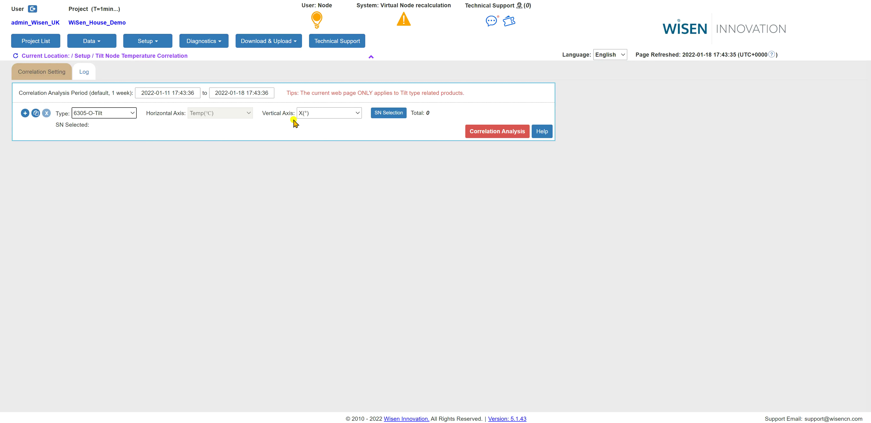
pyautogui.click(335, 115)
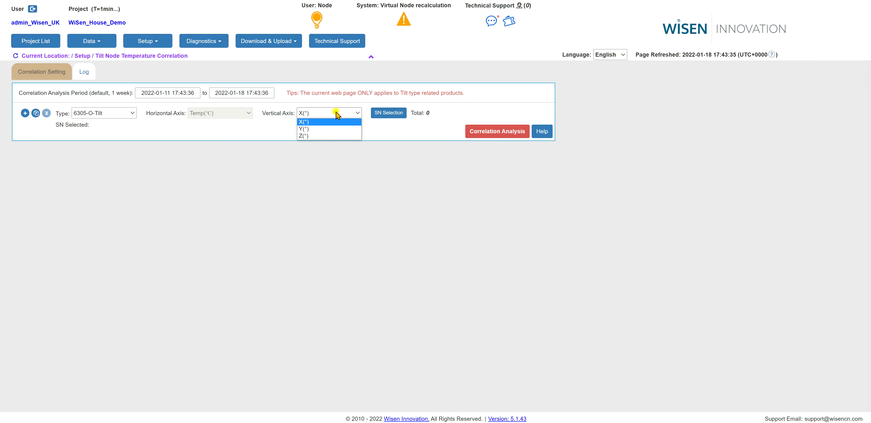
pyautogui.click(311, 130)
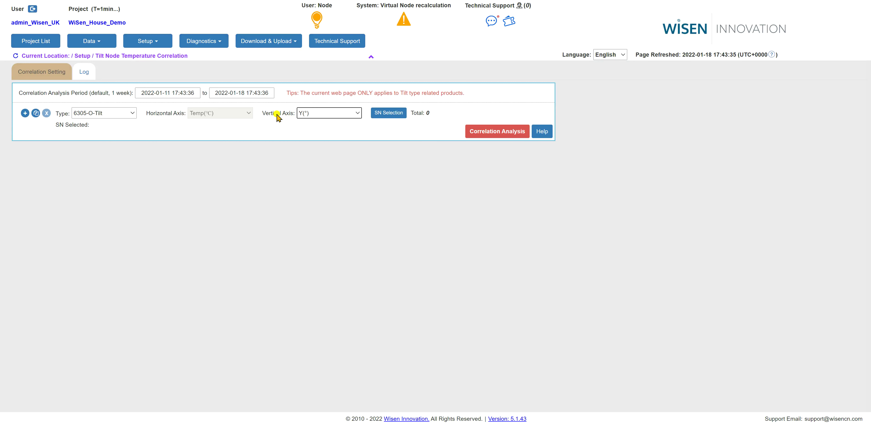
# Select Saft_1Min and Forte_1Min as the two SNs for correlation
pyautogui.click(389, 113)
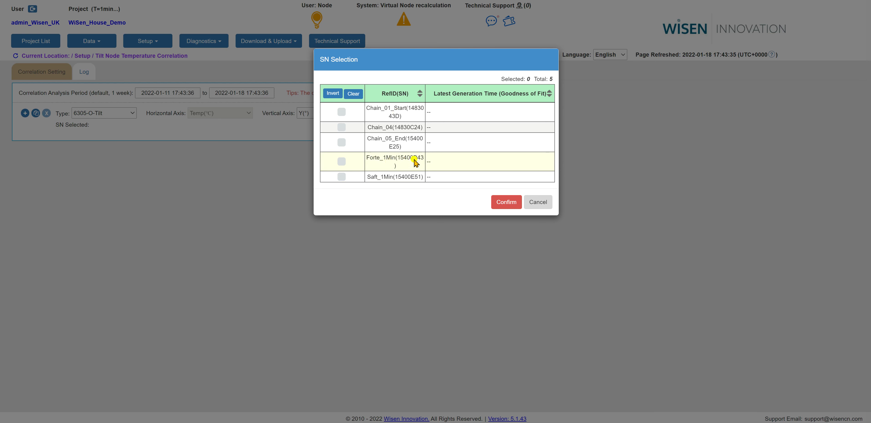
pyautogui.click(341, 177)
pyautogui.click(341, 162)
pyautogui.click(501, 202)
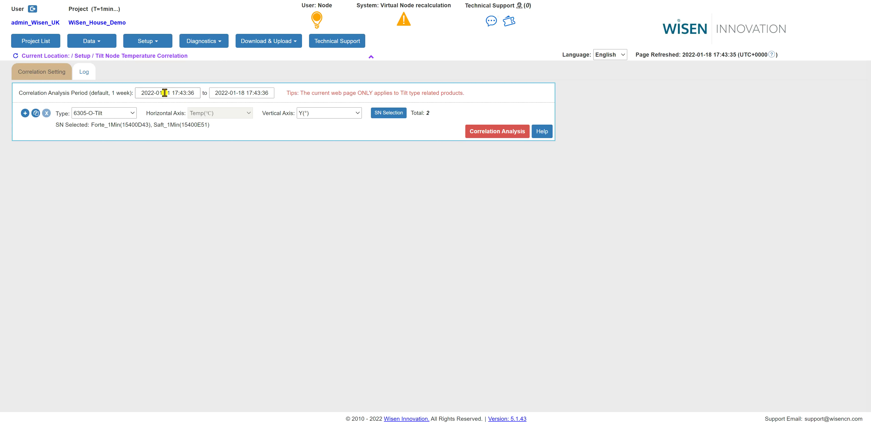
# Set the analysis period start to 2022-01-13 at 13:30
pyautogui.click(165, 93)
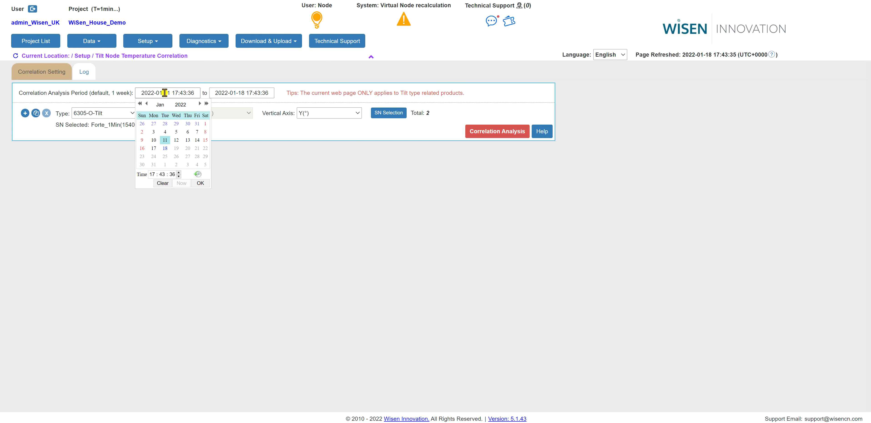
pyautogui.click(188, 140)
pyautogui.click(153, 174)
pyautogui.click(154, 175)
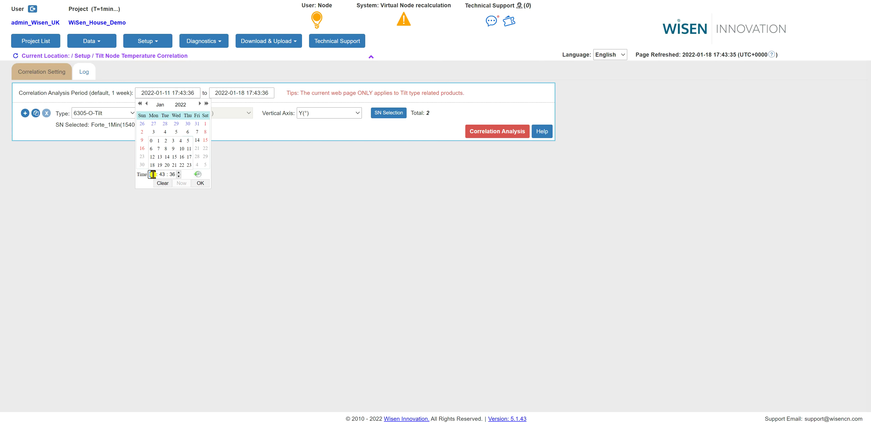
pyautogui.click(160, 158)
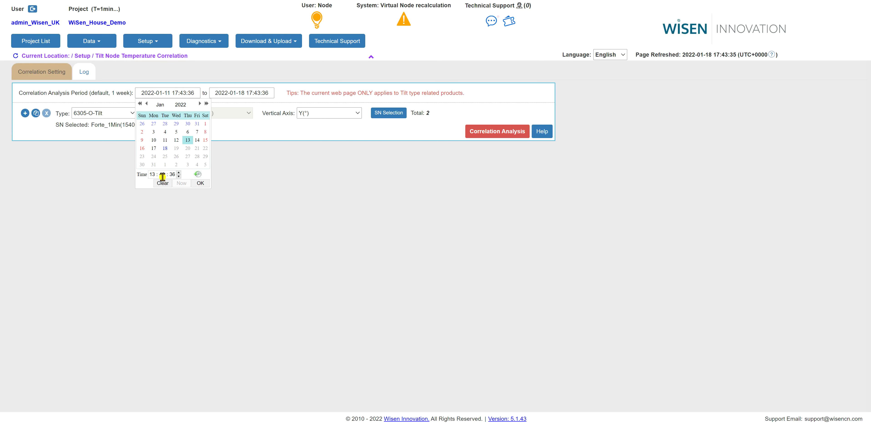
pyautogui.click(163, 175)
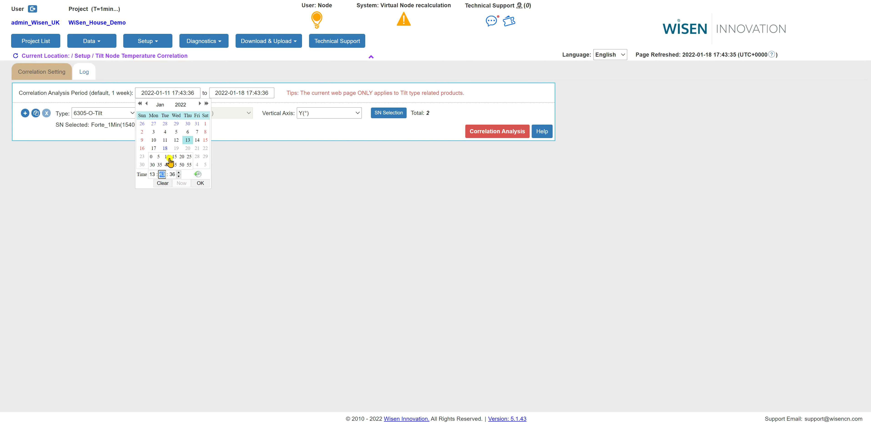
pyautogui.click(153, 164)
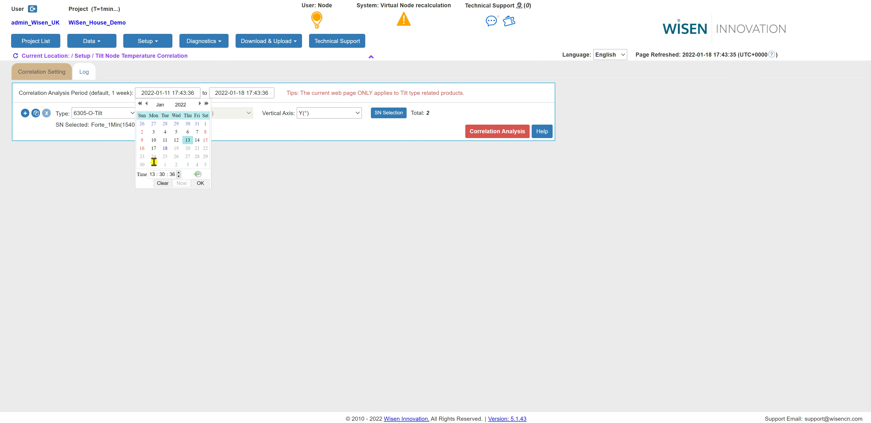
pyautogui.click(201, 185)
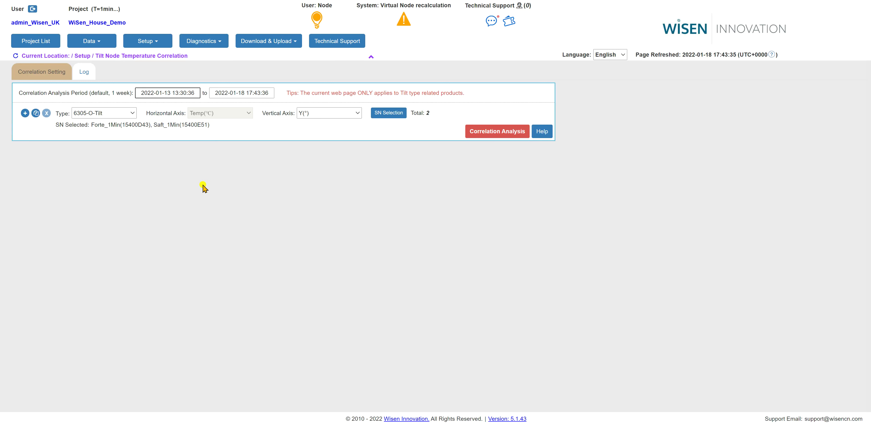
# Run and confirm the correlation analysis, getting Excellent fits: Forte_1Min 0.9737, Saft_1Min 0.989
pyautogui.click(500, 130)
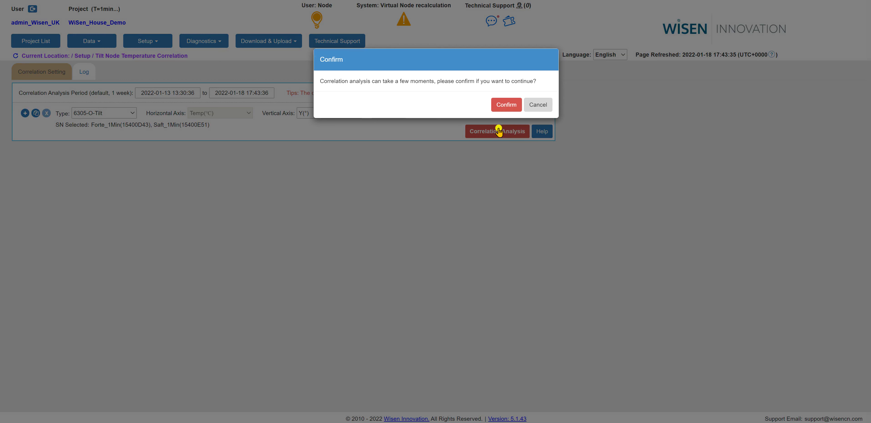
pyautogui.click(499, 105)
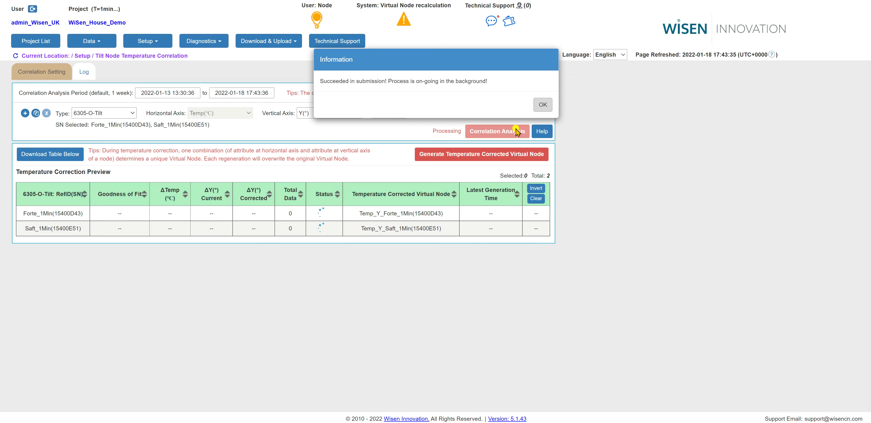
pyautogui.click(547, 106)
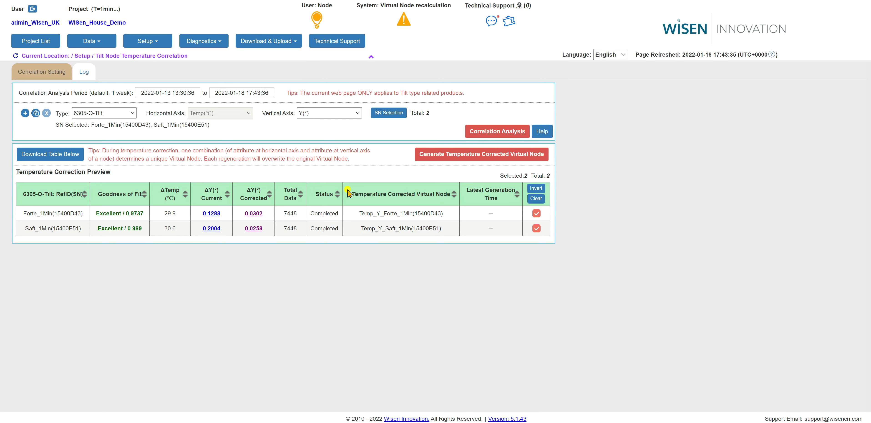
pyautogui.click(544, 134)
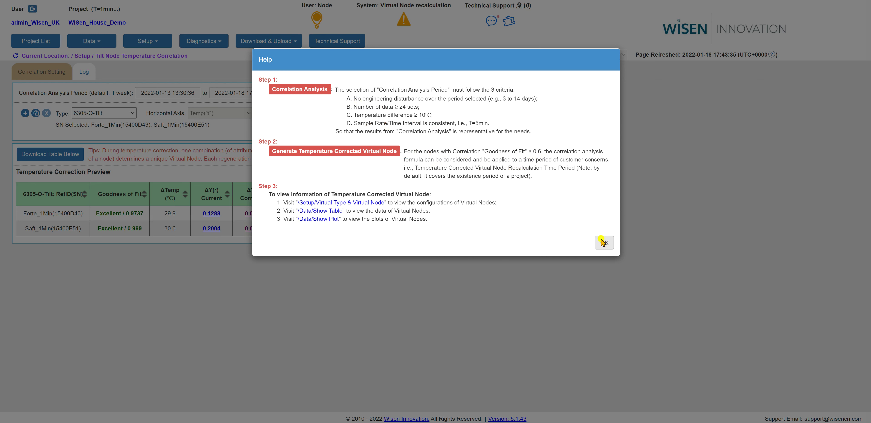
pyautogui.click(603, 242)
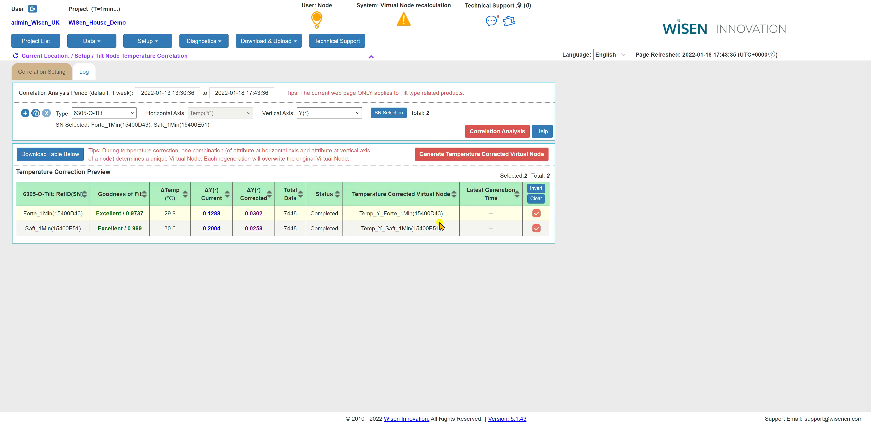
pyautogui.click(472, 156)
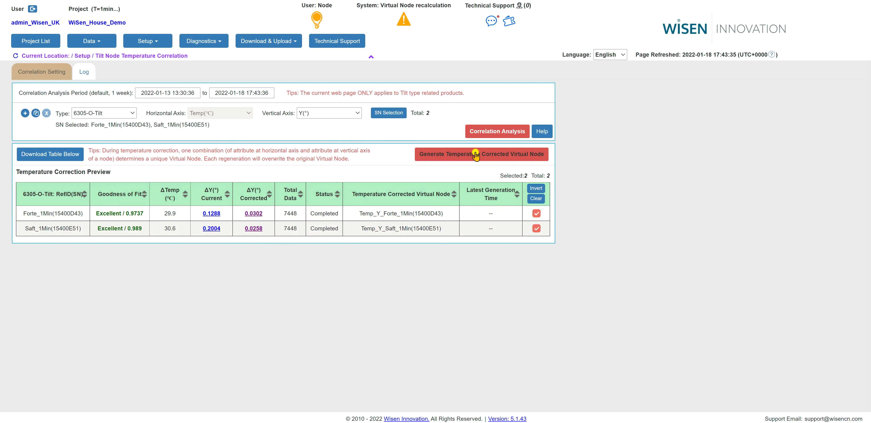
pyautogui.click(476, 155)
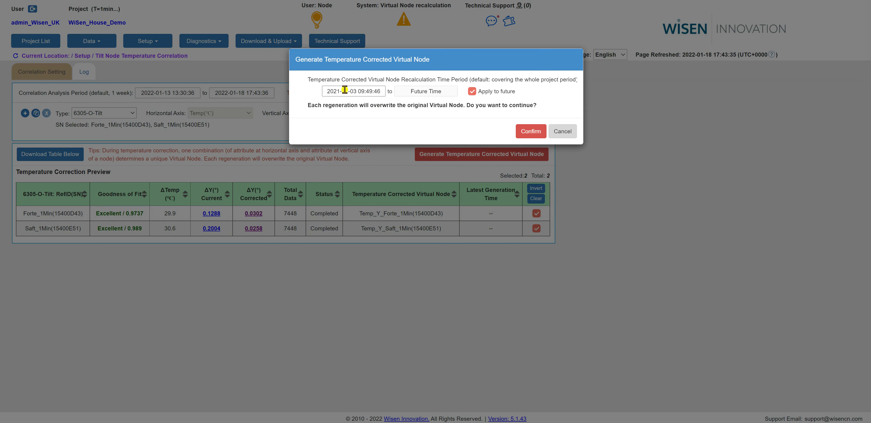
pyautogui.click(344, 90)
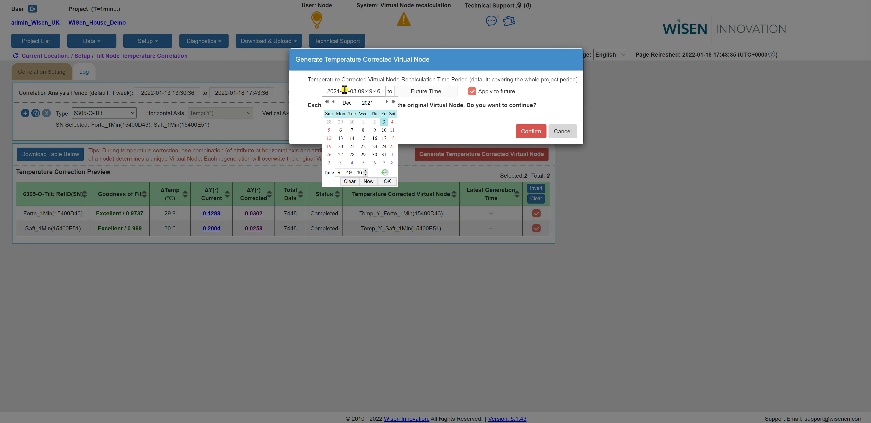
pyautogui.click(341, 138)
pyautogui.click(339, 171)
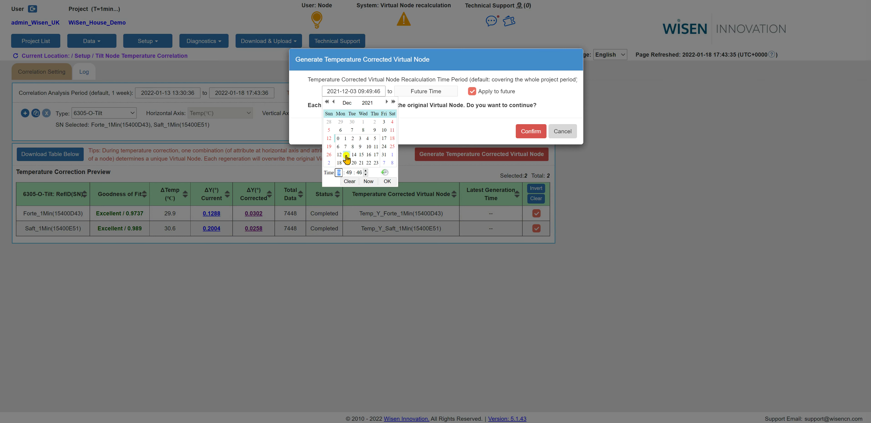
pyautogui.write('13')
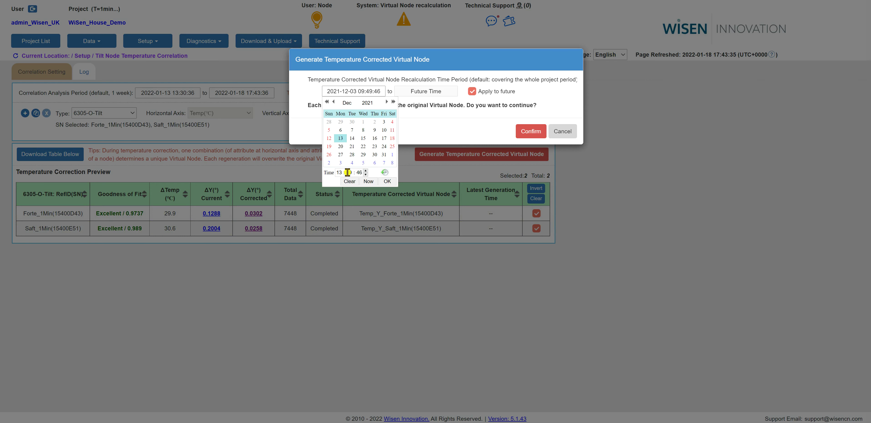
pyautogui.click(348, 172)
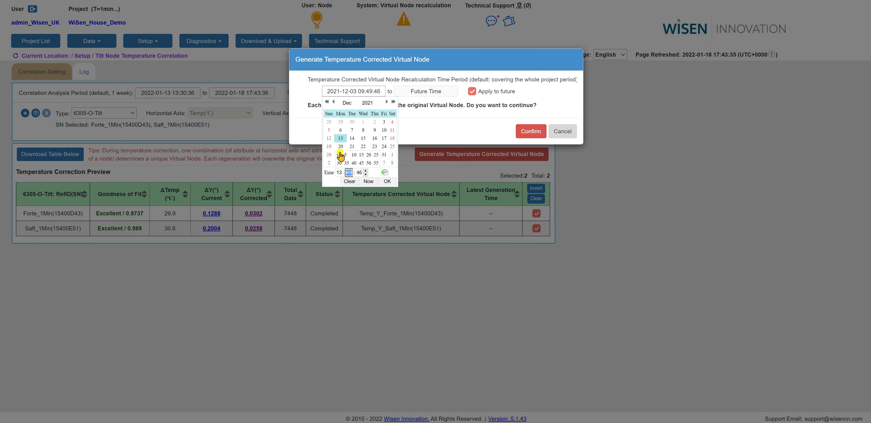
pyautogui.write('0')
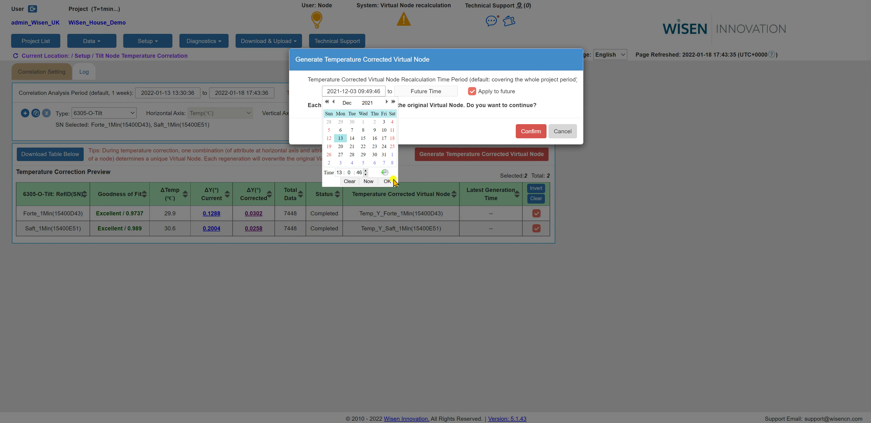
pyautogui.click(499, 150)
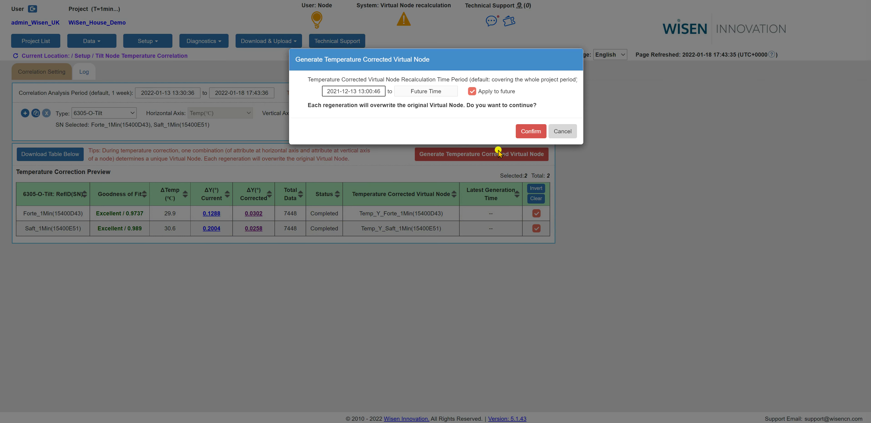
pyautogui.click(521, 135)
pyautogui.click(525, 131)
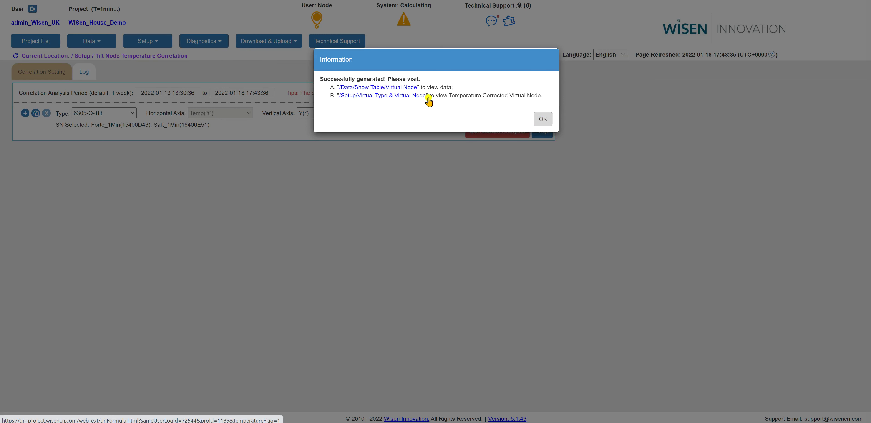
# Dismiss the success message and go to the Setup menu's Virtual Type & Virtual Node page
pyautogui.click(542, 119)
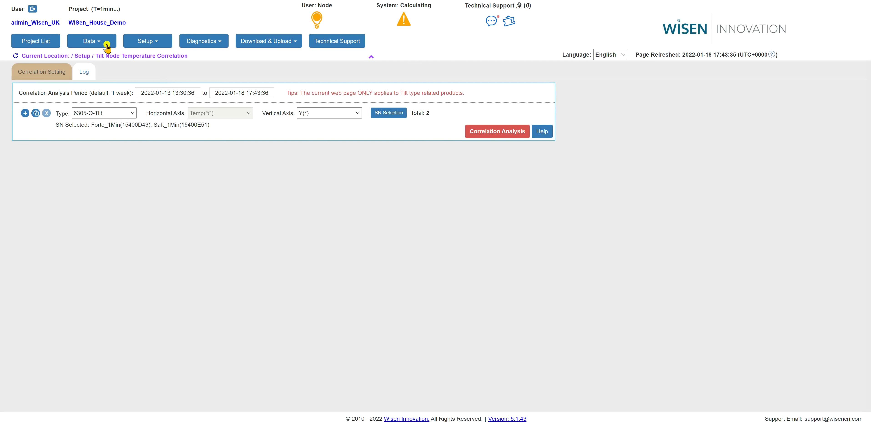
pyautogui.click(145, 43)
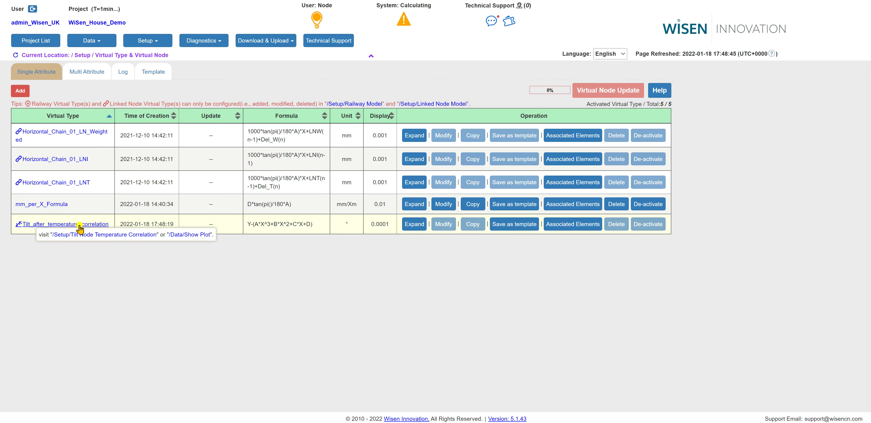
pyautogui.click(414, 224)
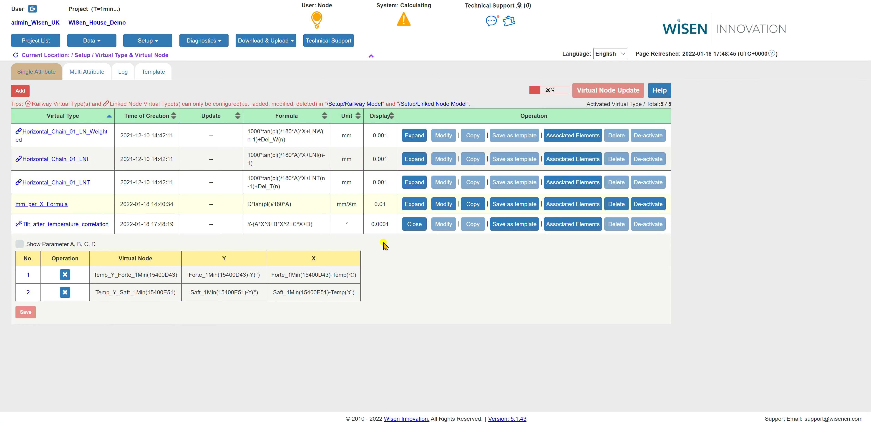
pyautogui.click(422, 225)
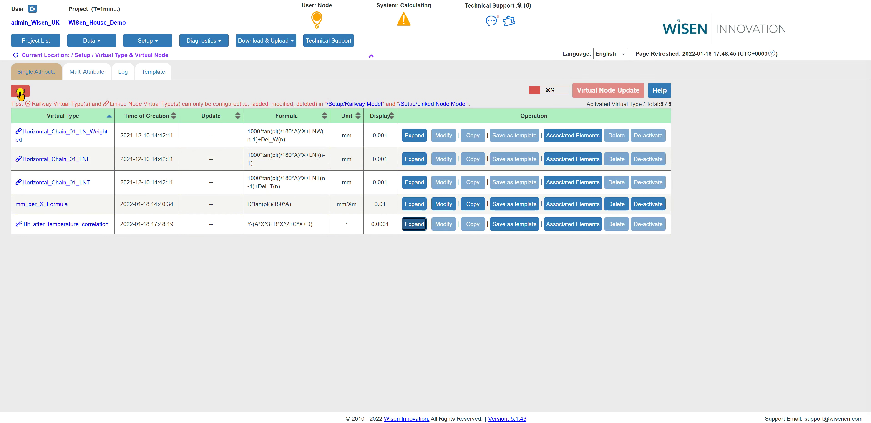
# Add a virtual type named Temp_Corrected_mm_per_30 and bring up the template import
pyautogui.click(20, 92)
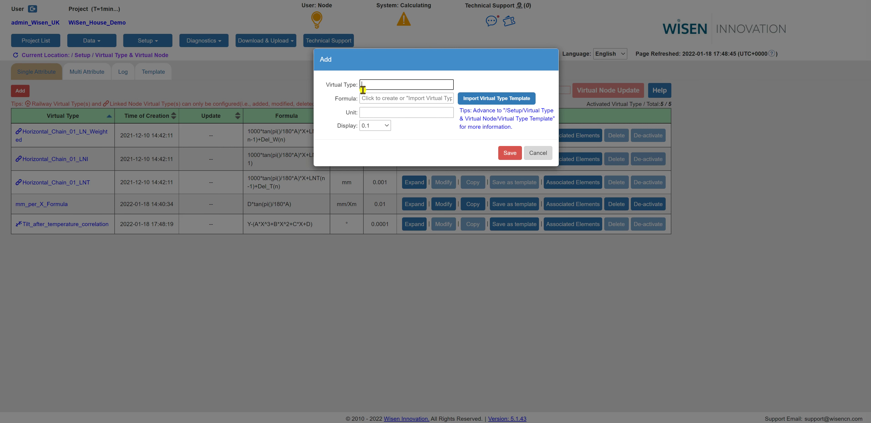
pyautogui.write('empe')
pyautogui.click(377, 83)
pyautogui.write('_Corrected_mm')
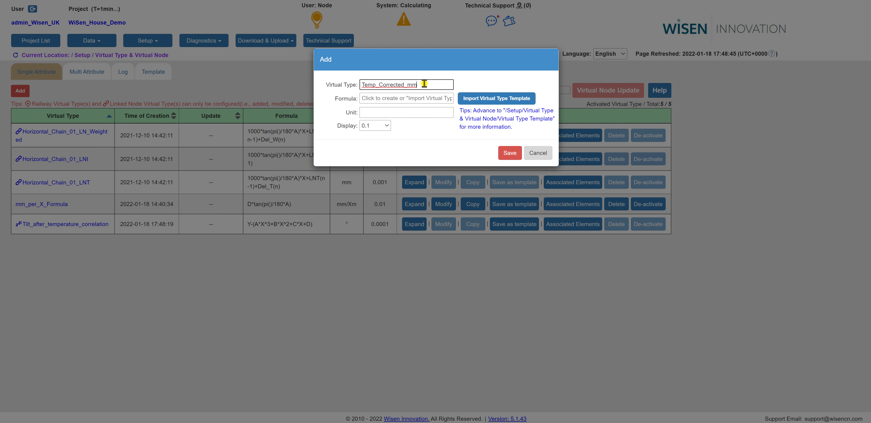
pyautogui.write('_per_30')
pyautogui.click(499, 101)
# Import the mm_per_X_Formula template: D*tan(pi()/180*A), unit mm/Xm, display 0.01
pyautogui.click(500, 100)
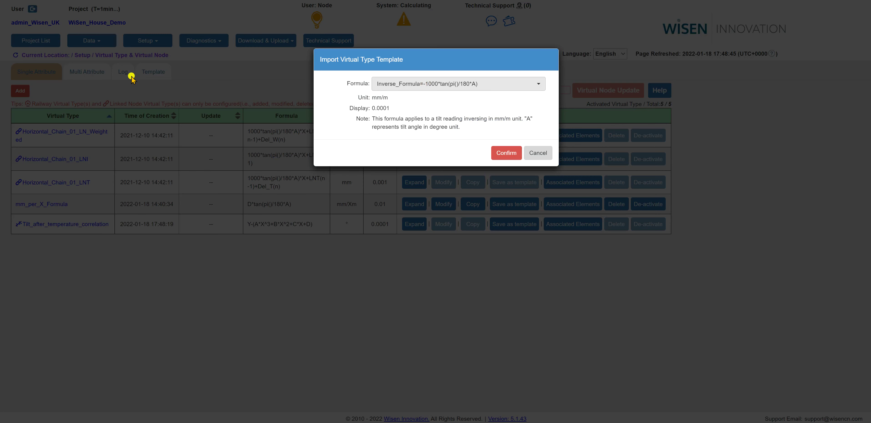
pyautogui.click(408, 84)
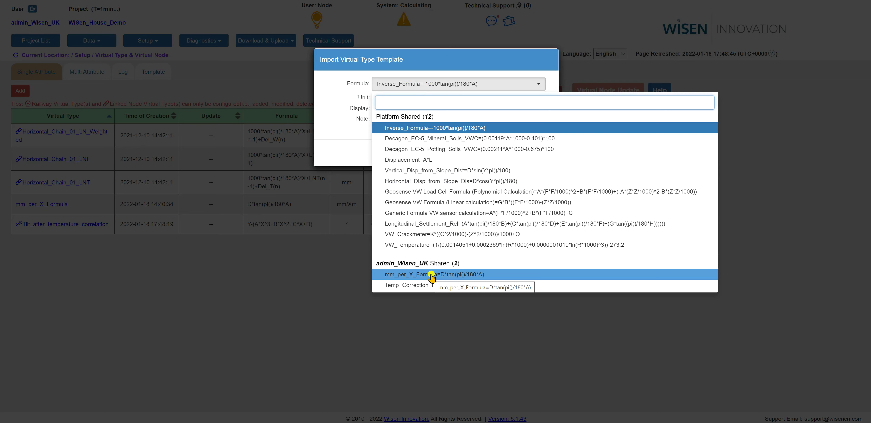
pyautogui.click(432, 275)
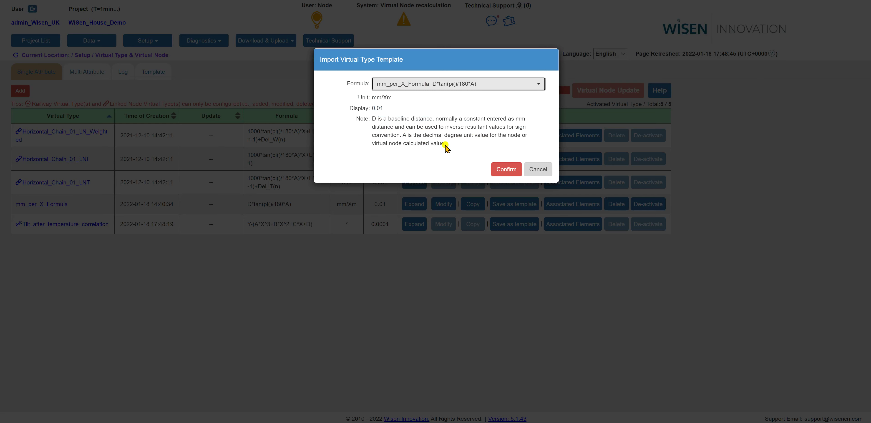
pyautogui.click(502, 171)
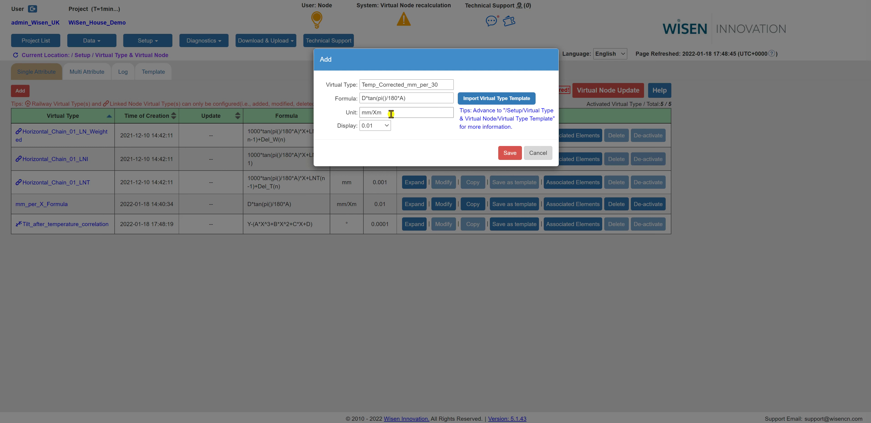
# Start editing the Unit field, then cancel the Add dialog without saving
pyautogui.click(391, 114)
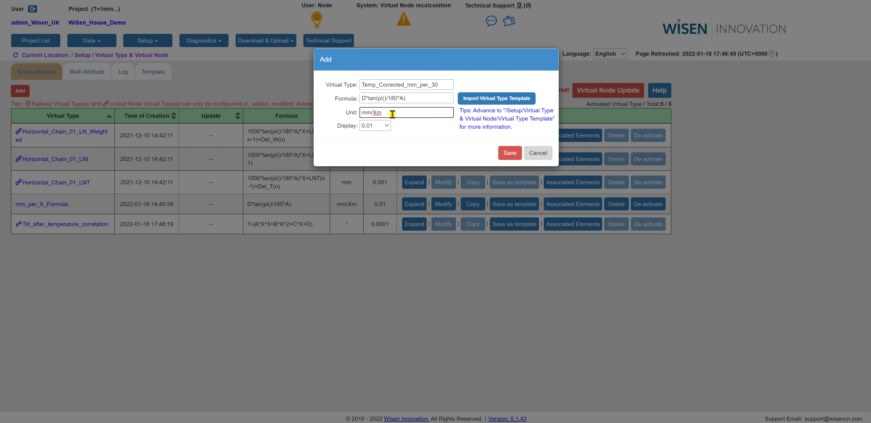
pyautogui.press('BackSpace')
pyautogui.press('BackSpace')
pyautogui.write('3,')
pyautogui.click(538, 153)
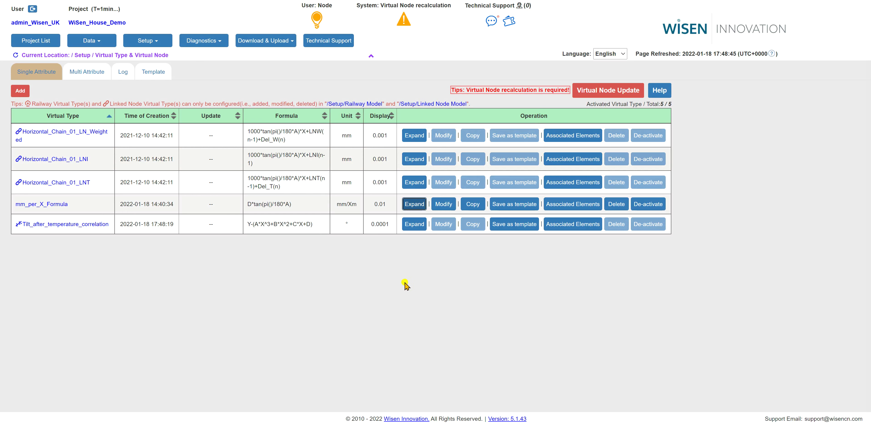
# Under mm_per_X_Formula, set virtual node No. 1's parameter D to the constant 3000
pyautogui.click(414, 205)
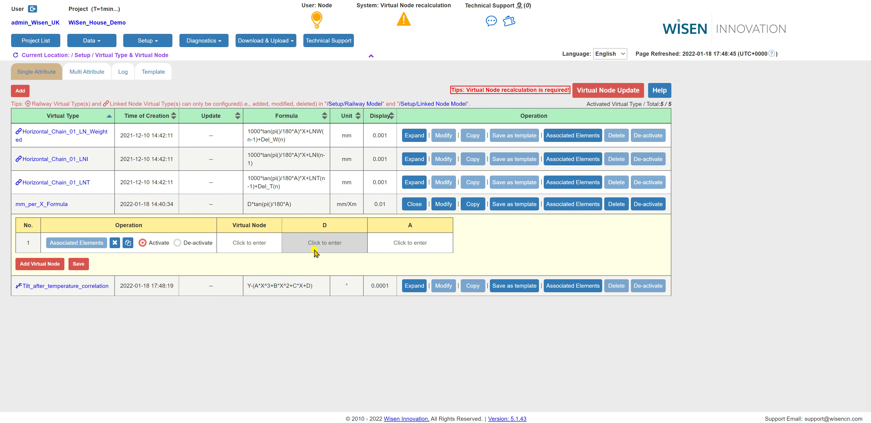
pyautogui.click(324, 243)
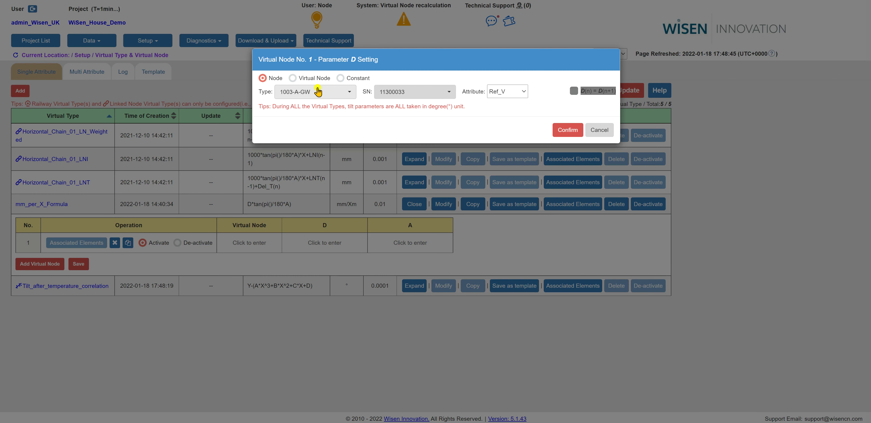
pyautogui.click(341, 78)
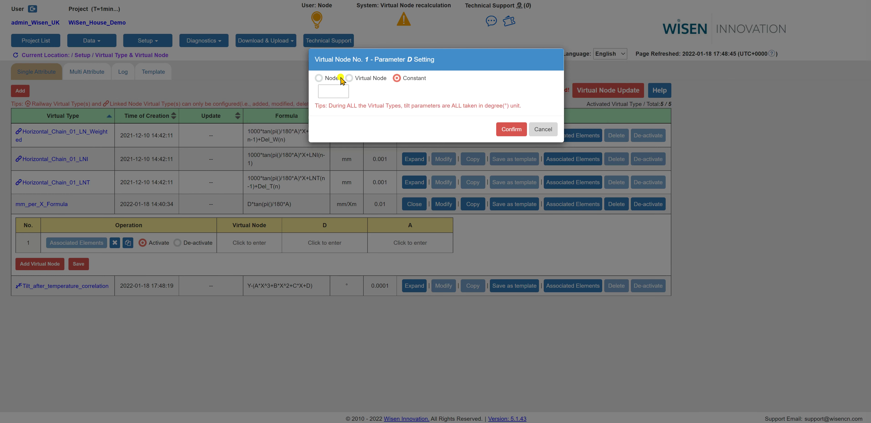
pyautogui.click(333, 92)
pyautogui.write('3000')
pyautogui.click(507, 129)
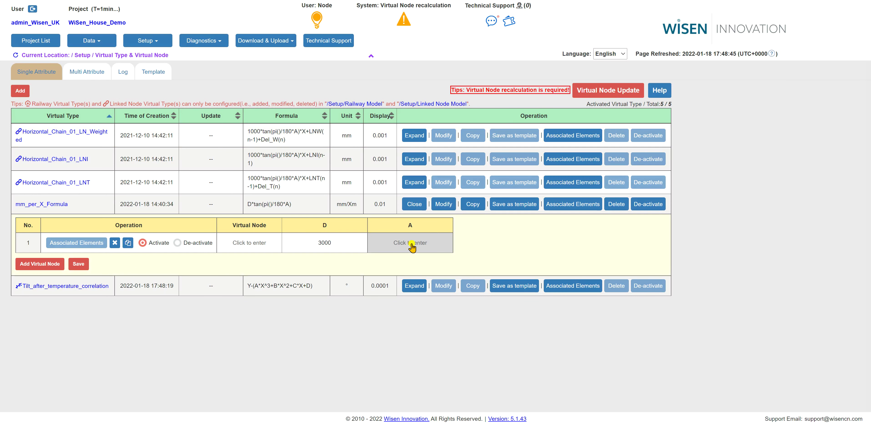
# Set node No. 1's parameter A to Tilt_after_temperature_correlation's Temp_Y_Forte_1Min(15400D43)
pyautogui.click(412, 247)
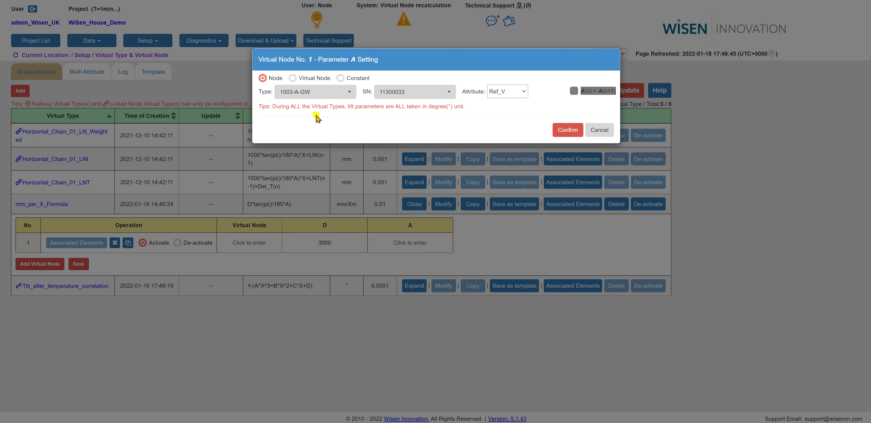
pyautogui.click(292, 81)
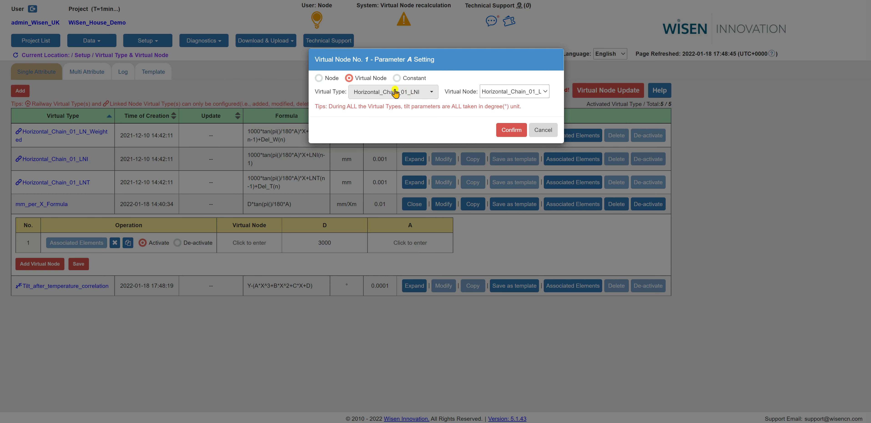
pyautogui.click(395, 91)
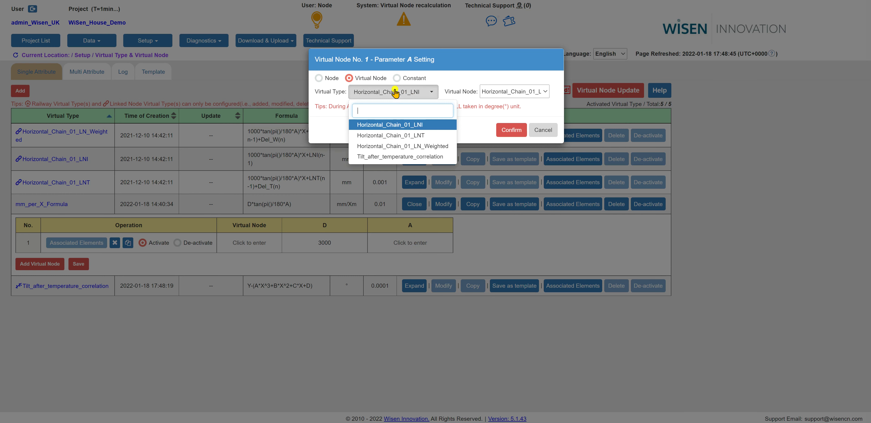
pyautogui.click(394, 157)
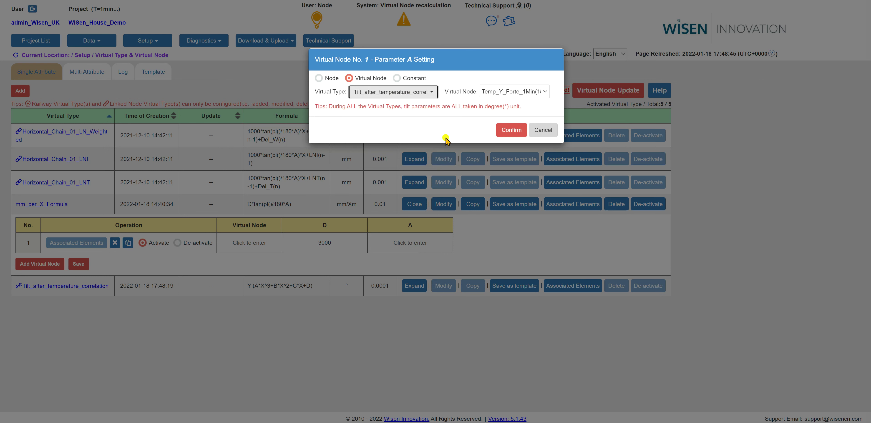
pyautogui.click(505, 95)
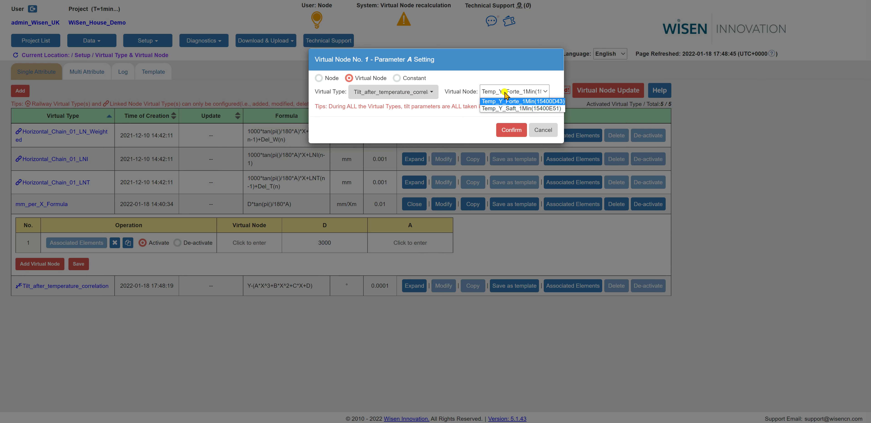
pyautogui.click(504, 130)
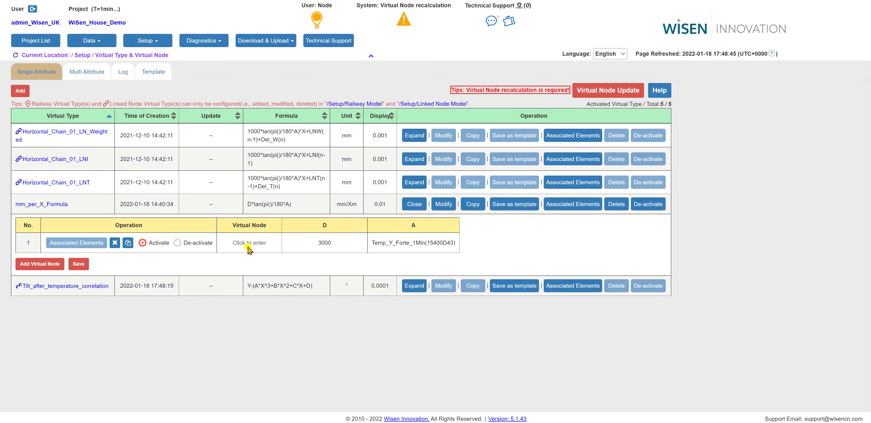
pyautogui.click(249, 249)
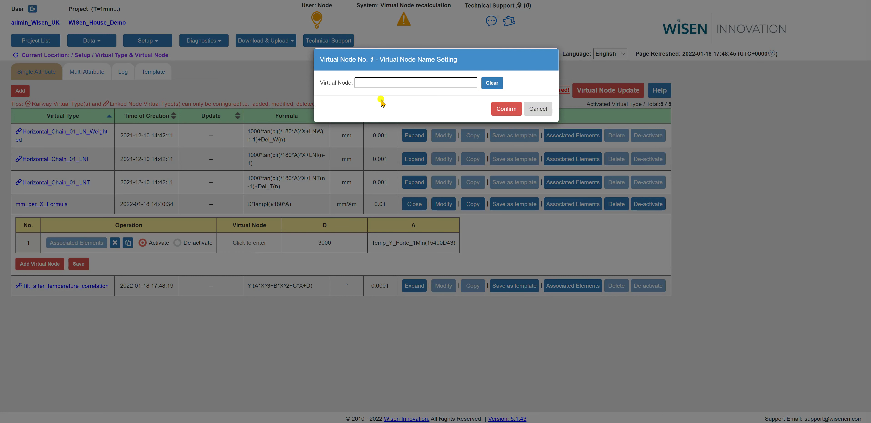
# Name virtual node 1 Node_01_TC
pyautogui.write('Node')
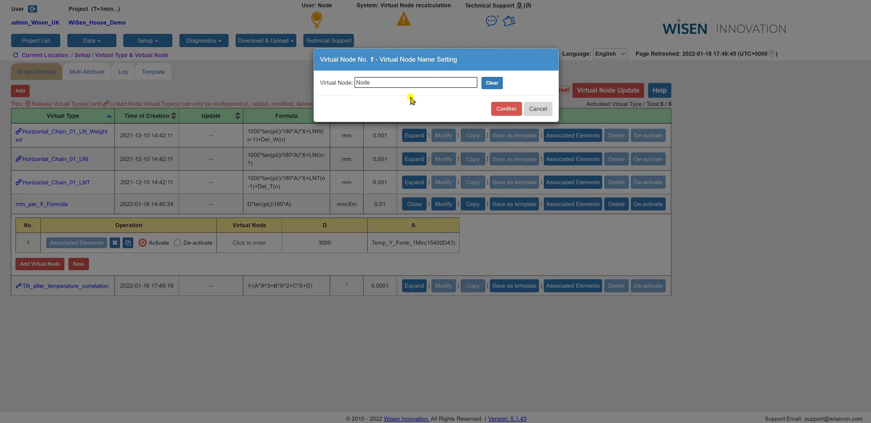
pyautogui.write('_01_TC')
pyautogui.click(506, 108)
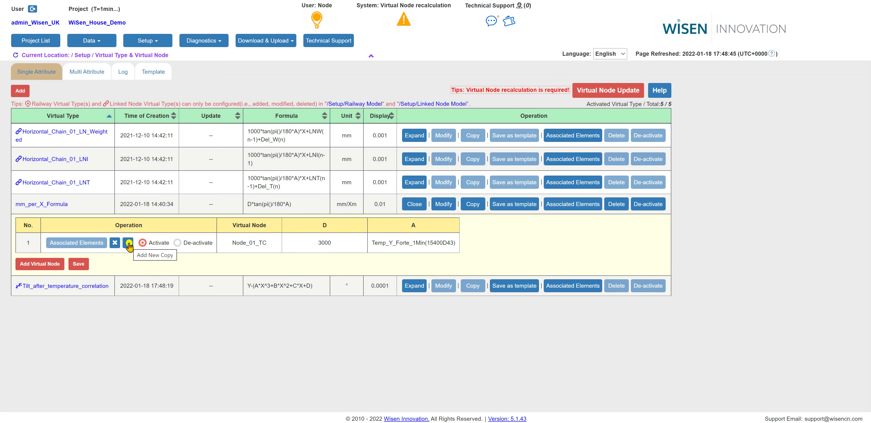
# Copy virtual node 1 into a new row and rename it Node_02_TC
pyautogui.click(128, 243)
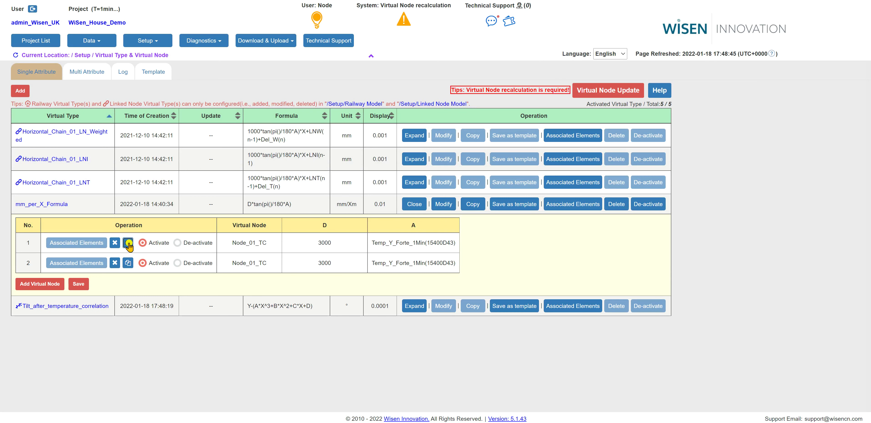
pyautogui.click(264, 266)
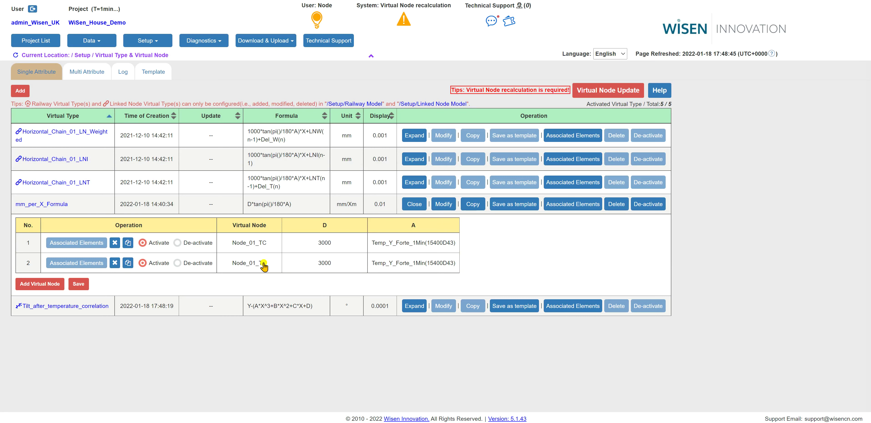
pyautogui.doubleClick(264, 266)
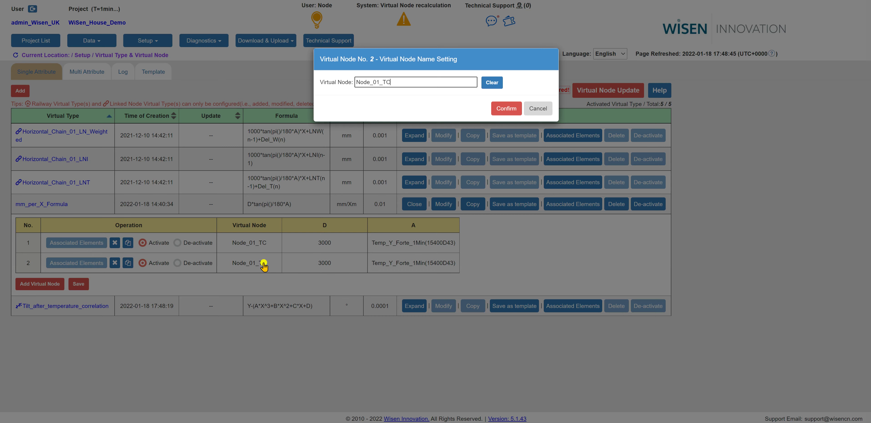
pyautogui.click(376, 82)
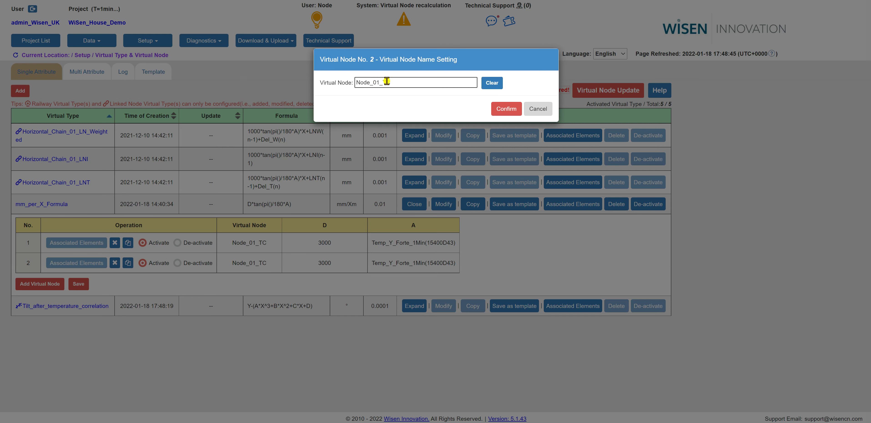
pyautogui.press('BackSpace')
pyautogui.write('2')
pyautogui.click(506, 108)
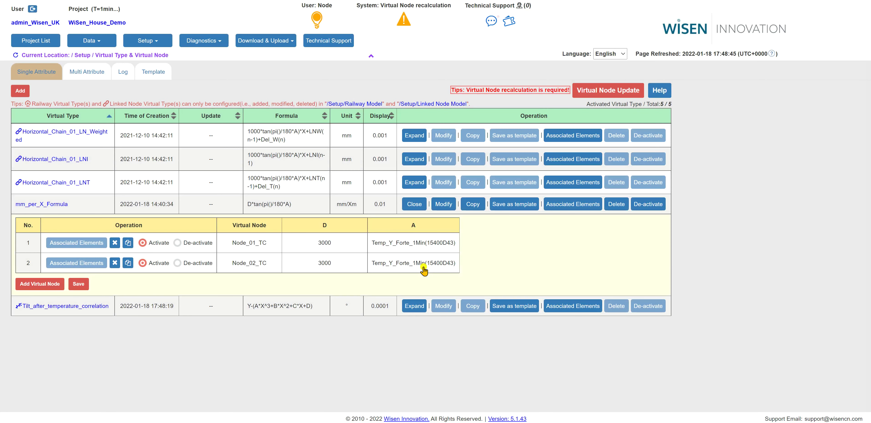
# Set Node_02_TC's parameter A to Temp_Y_Saft_1Min(15400E51)
pyautogui.click(424, 270)
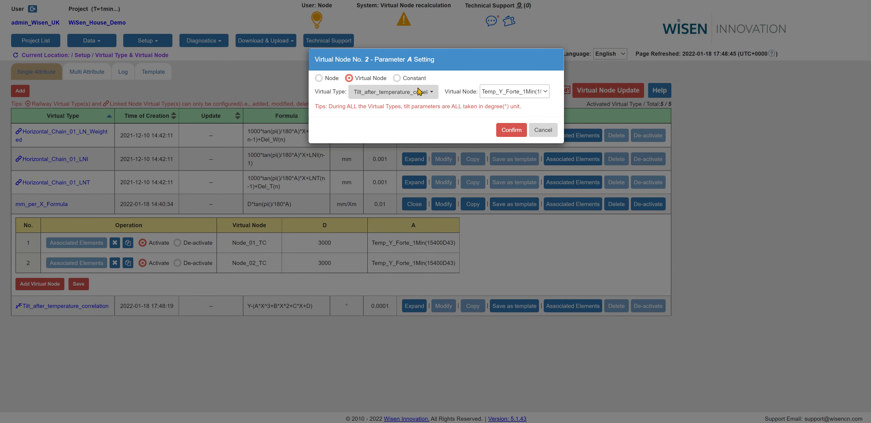
pyautogui.click(499, 93)
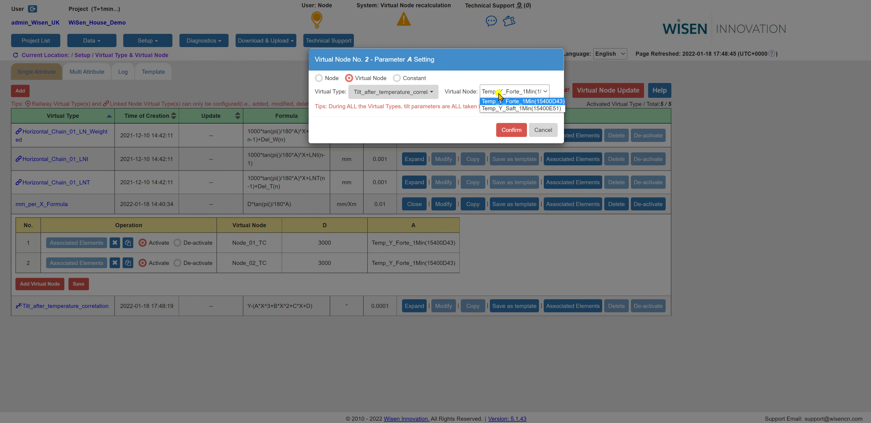
pyautogui.click(503, 108)
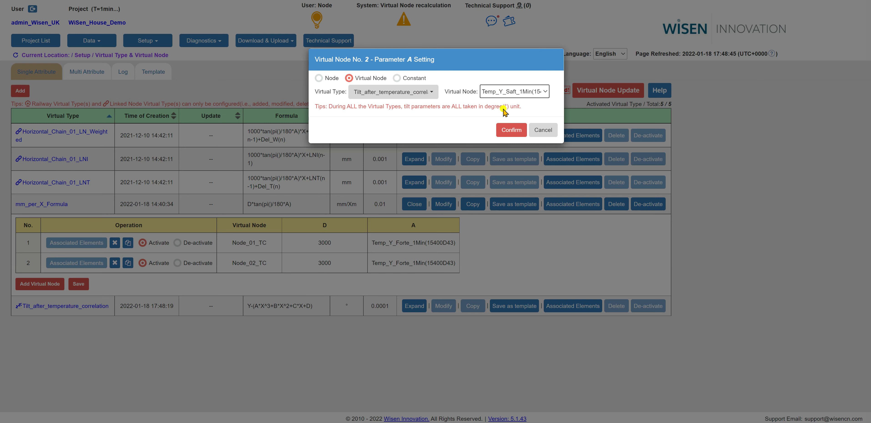
pyautogui.click(507, 130)
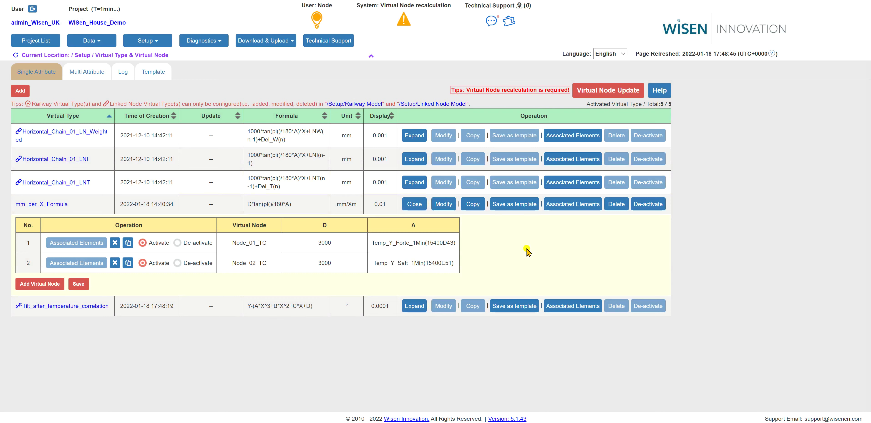
# Save Node_01_TC and Node_02_TC under mm_per_X_Formula and acknowledge the success message
pyautogui.click(76, 285)
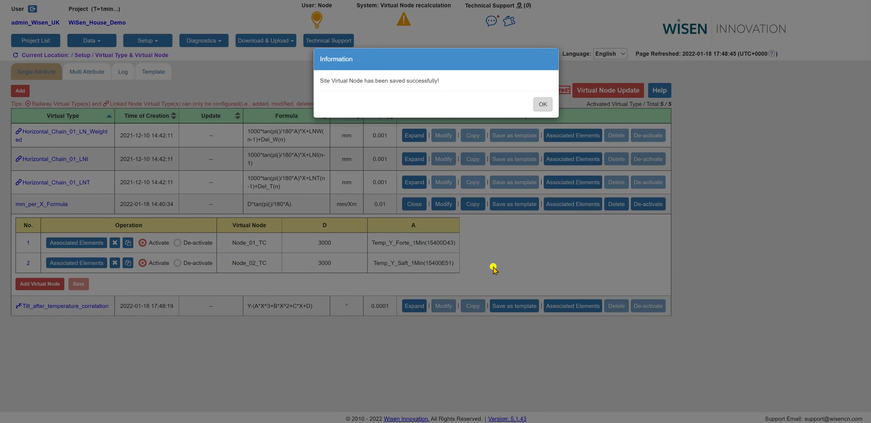
pyautogui.click(541, 106)
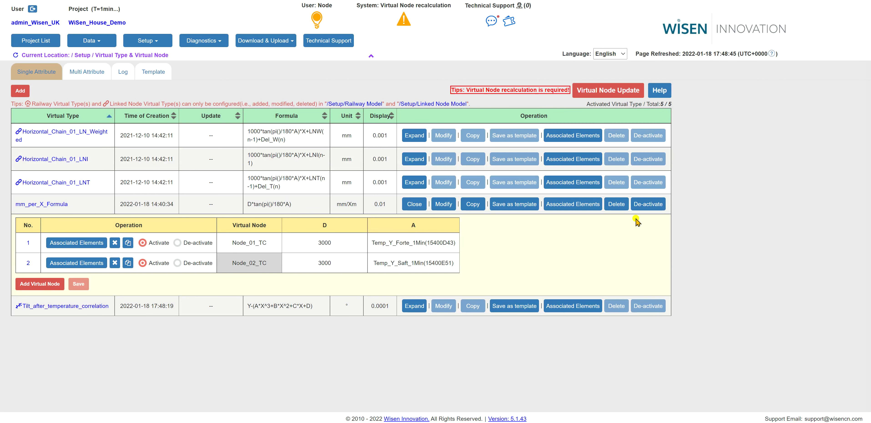
pyautogui.click(647, 207)
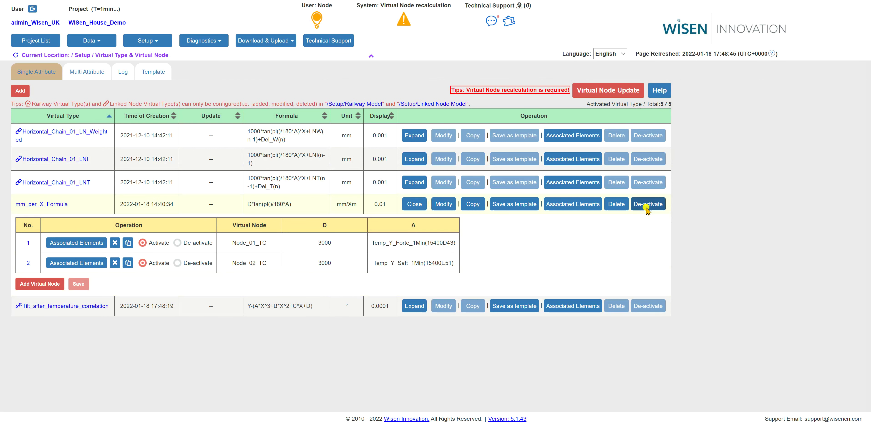
# Run Virtual Node Update and approve recalculating all 16 virtual nodes
pyautogui.click(599, 90)
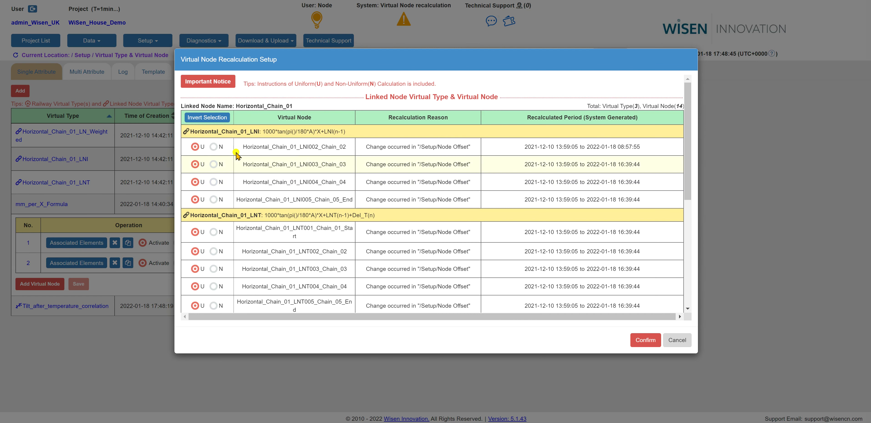
pyautogui.click(649, 340)
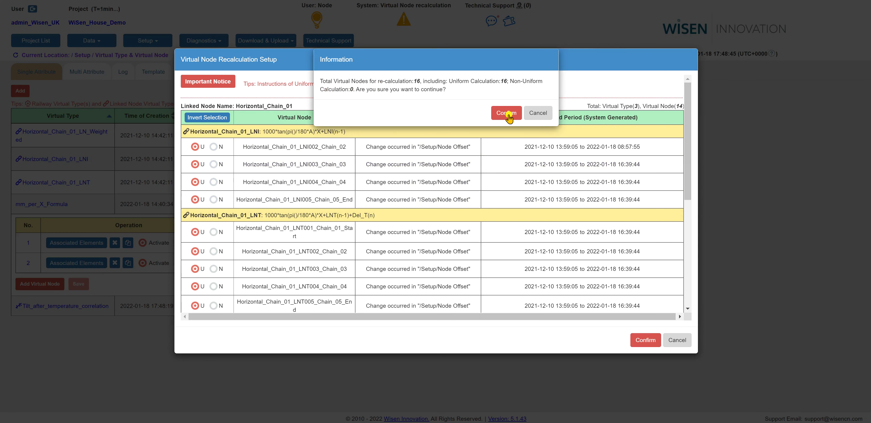
pyautogui.click(509, 116)
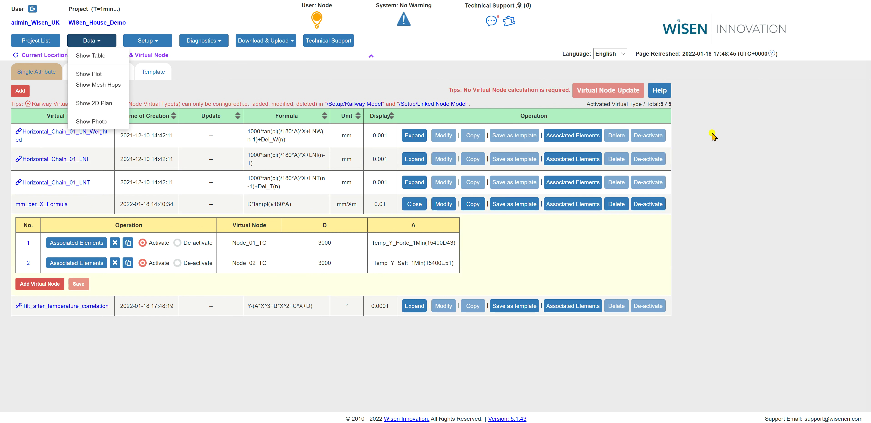
# Open Data > Show Table's Virtual Node tab, showing Node_01_TC -20.98 and Node_02_TC -34.97 mm/Xm
pyautogui.click(445, 114)
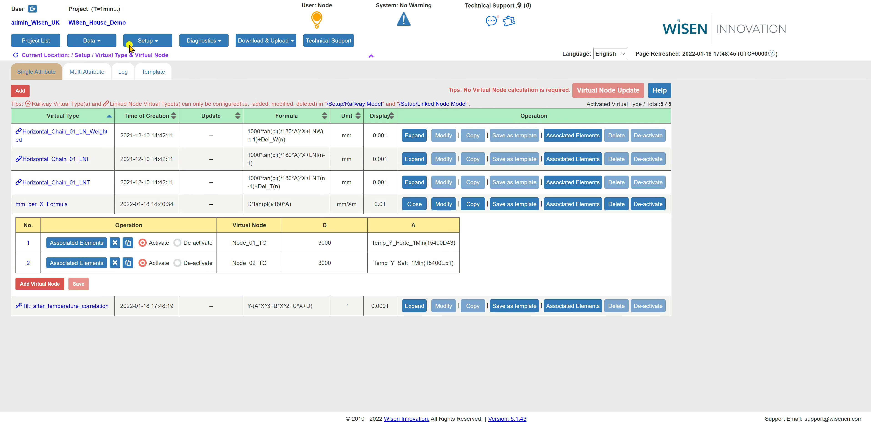
pyautogui.click(97, 42)
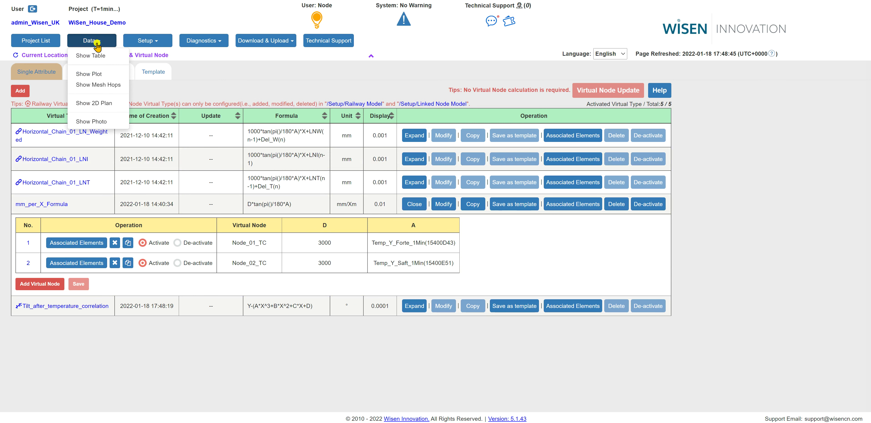
pyautogui.click(94, 56)
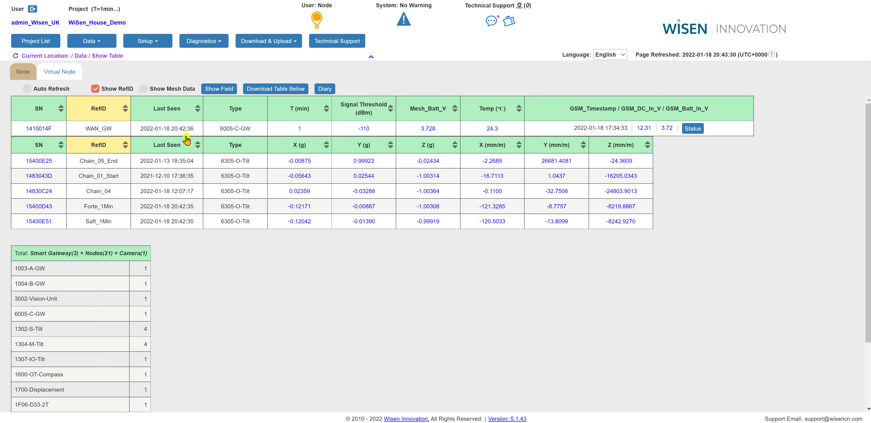
pyautogui.click(395, 176)
pyautogui.click(399, 212)
pyautogui.click(459, 225)
pyautogui.click(52, 72)
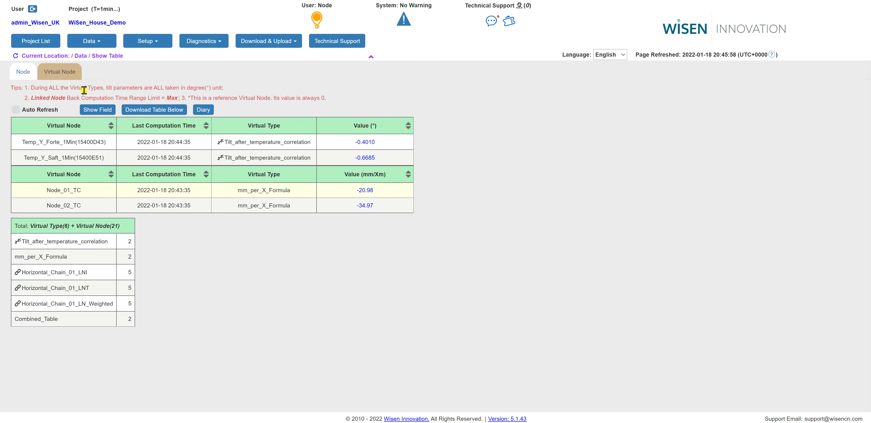
# Go to Virtual Type & Virtual Node setup and view Combined_Table's Saft and Forte rows under Multi Attribute
pyautogui.click(142, 47)
pyautogui.click(142, 47)
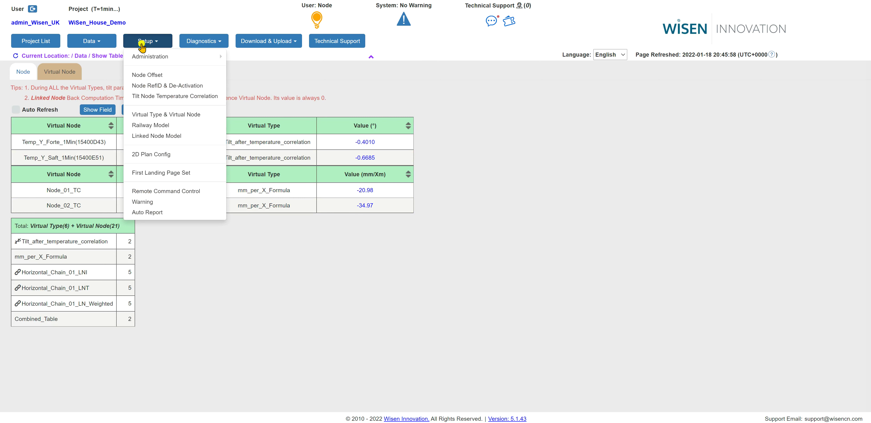
pyautogui.click(172, 119)
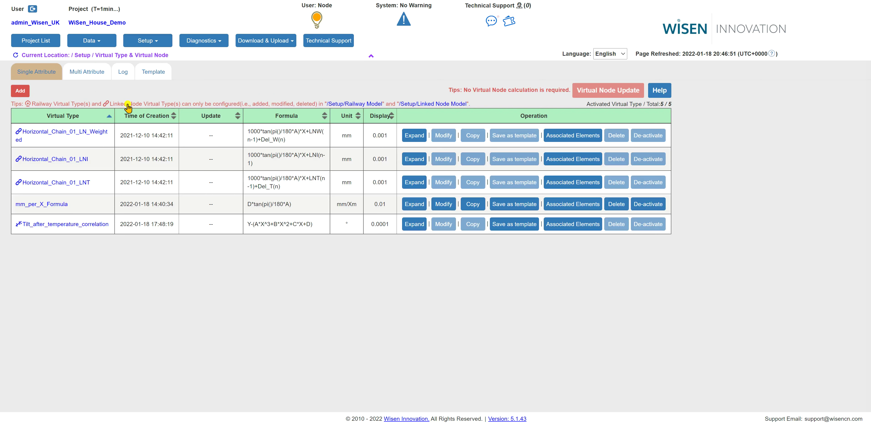
pyautogui.click(85, 73)
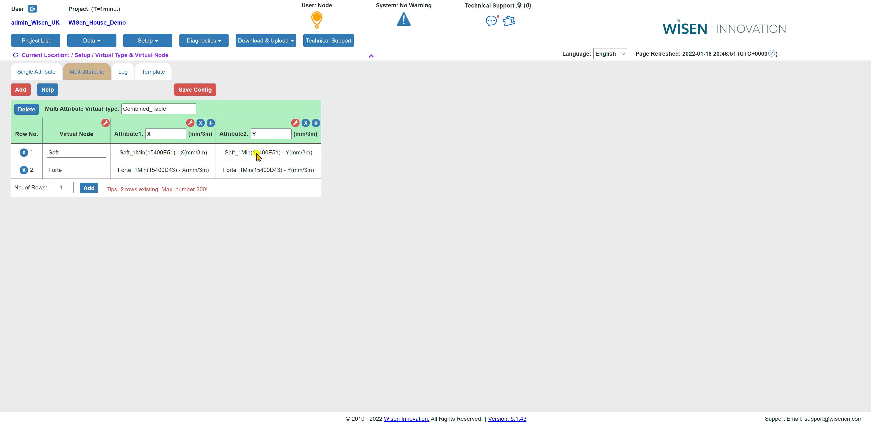
pyautogui.click(189, 88)
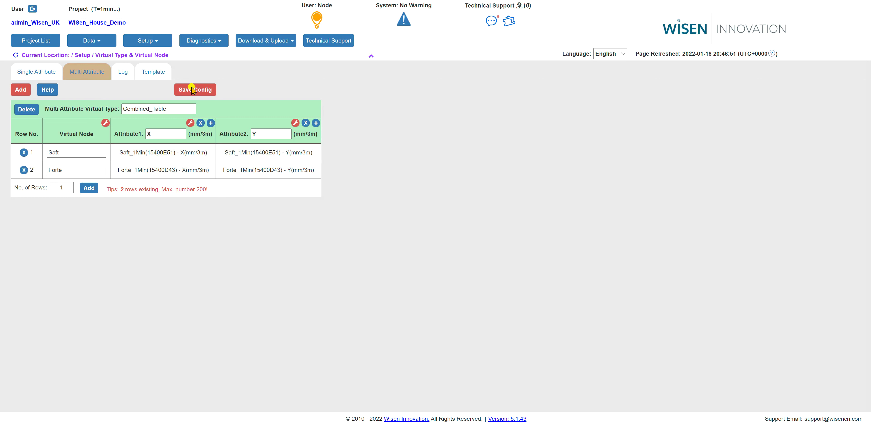
pyautogui.click(160, 45)
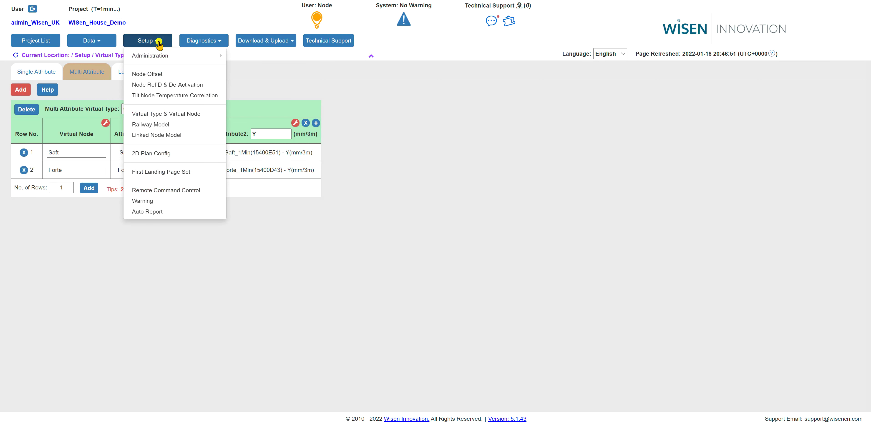
# Open Data Export's Virtual Node tab for a .csv download with the WiSen_Alias_Data_Only template
pyautogui.click(267, 40)
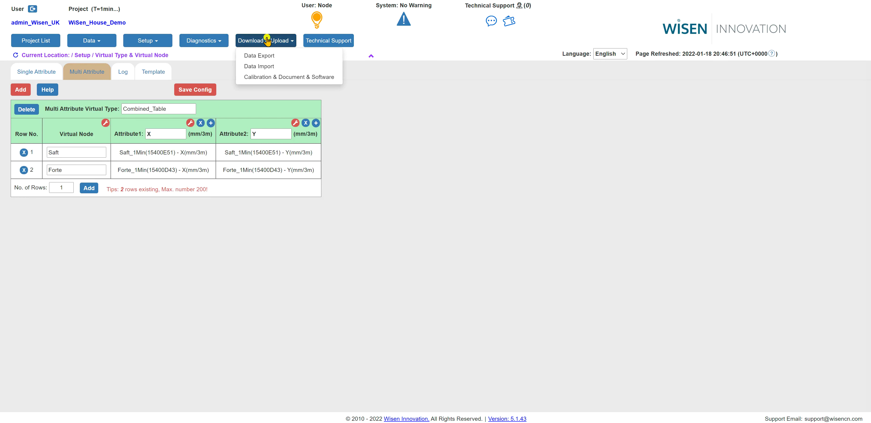
pyautogui.click(266, 56)
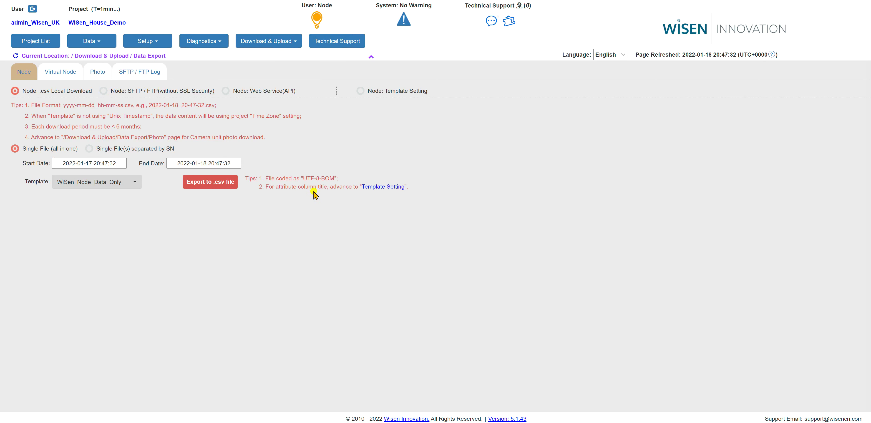
pyautogui.click(64, 76)
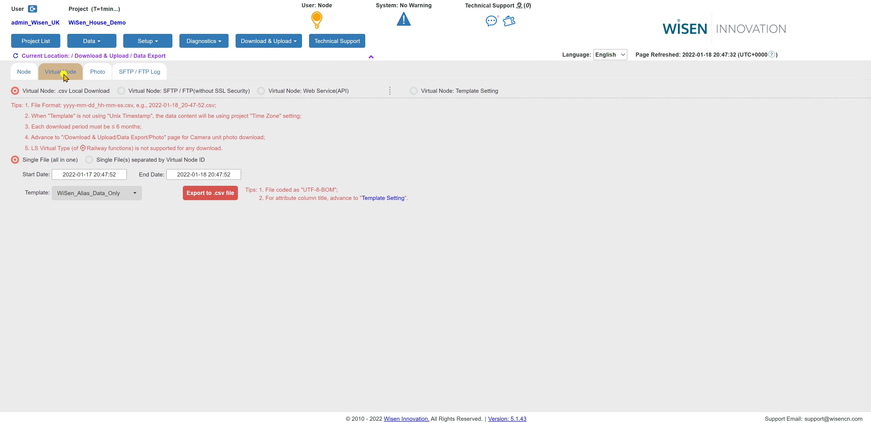